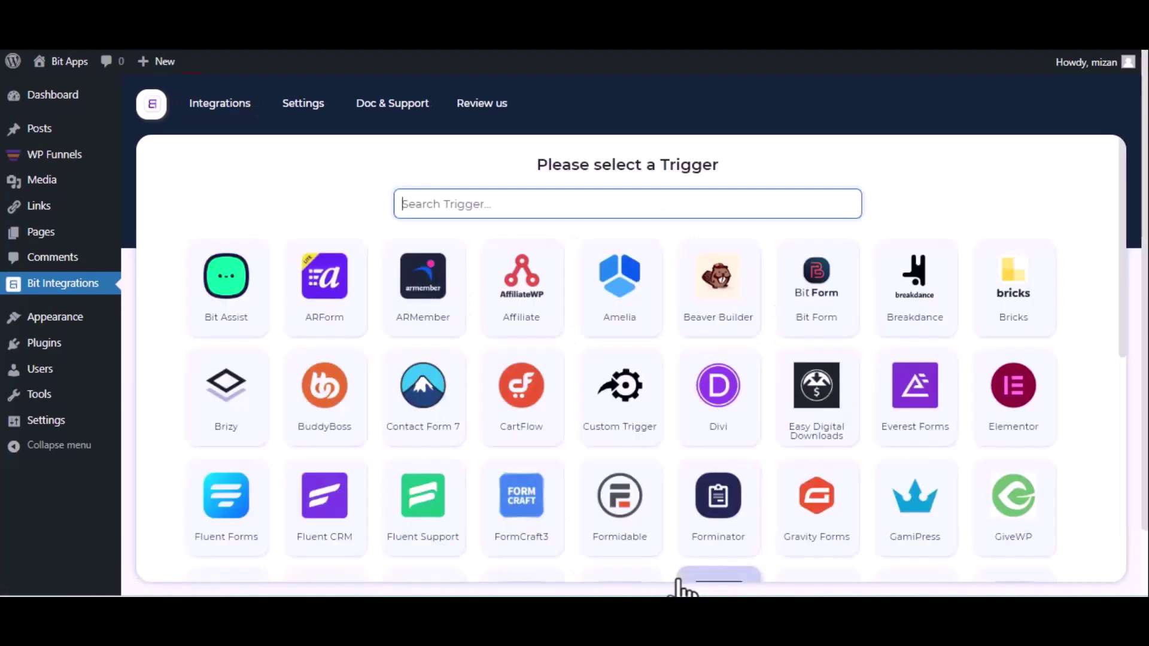
Choose WPFunnels as the trigger, copy its webhook URL and start fetching incoming data
{"action": "type", "text": "wp"}
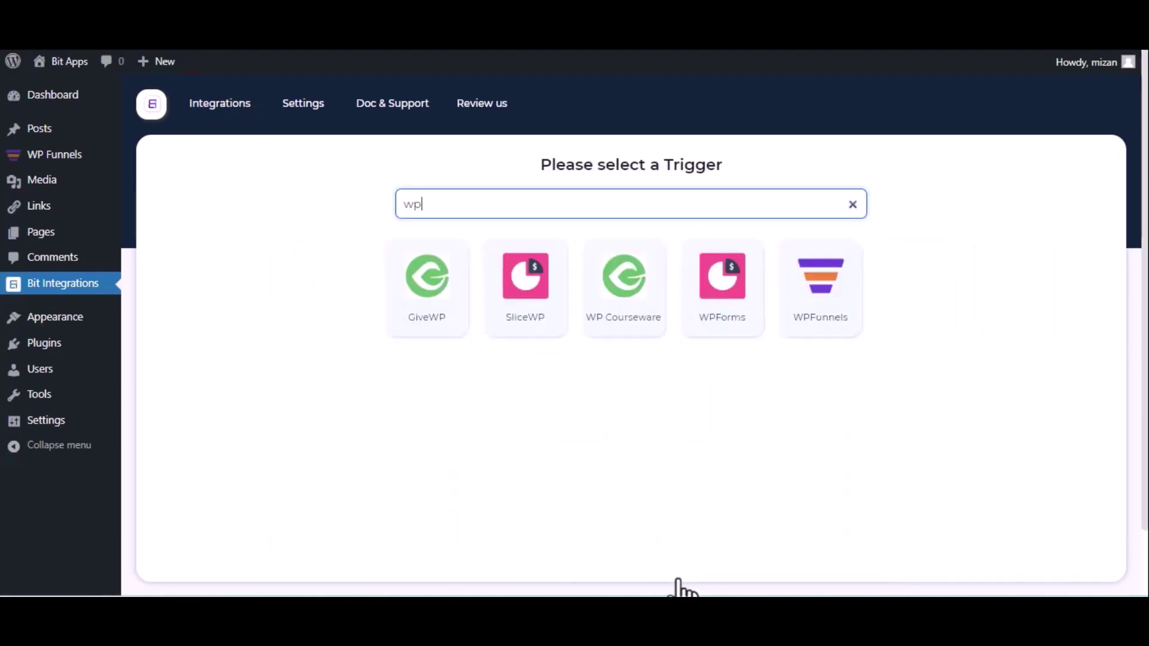
{"action": "left_click", "coordinate": [805, 317]}
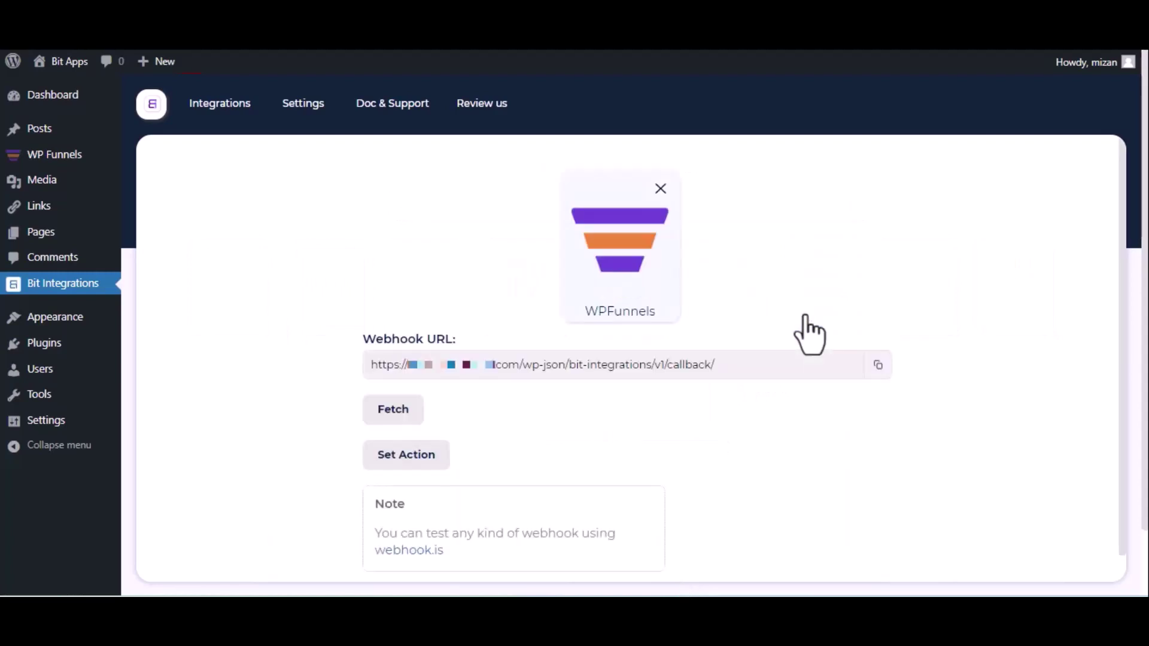
{"action": "left_click", "coordinate": [877, 366]}
{"action": "left_click", "coordinate": [381, 417]}
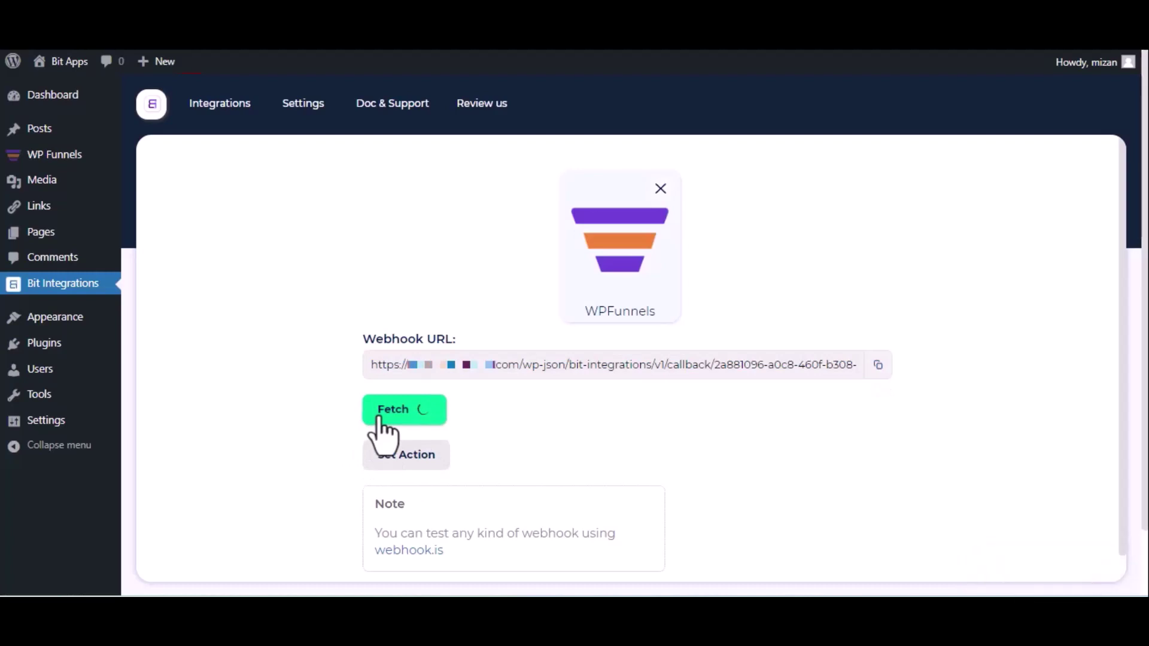
{"action": "key", "text": "ctrl+Tab"}
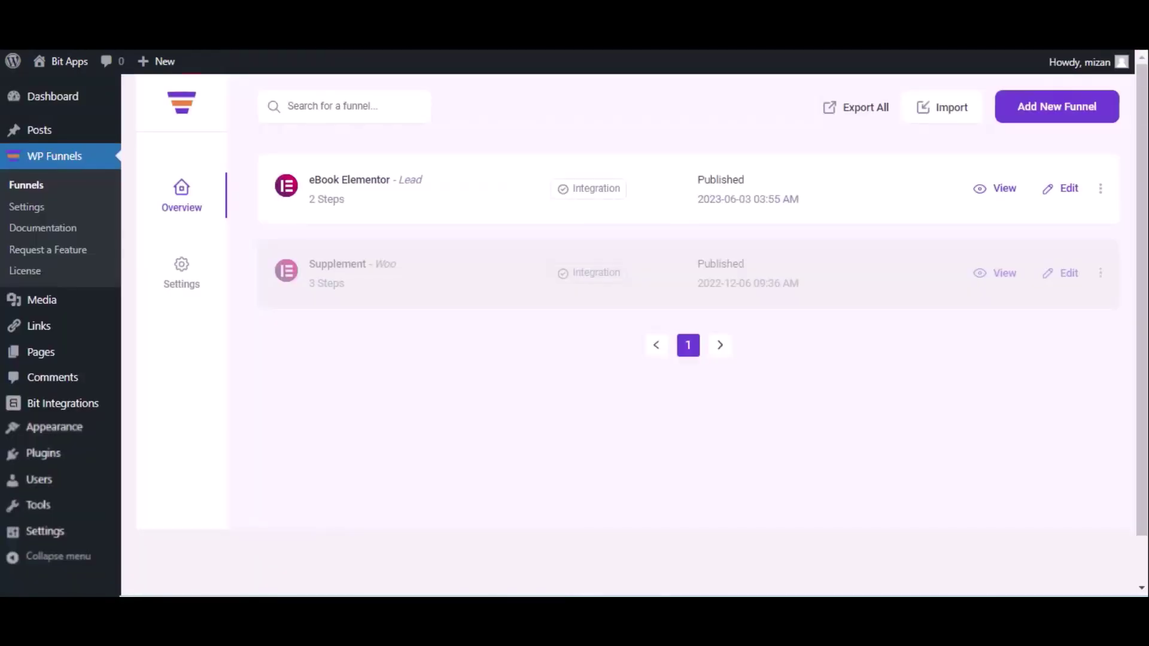
Open the eBook Elementor funnel's webhook list and start a new webhook
{"action": "left_click", "coordinate": [1069, 189]}
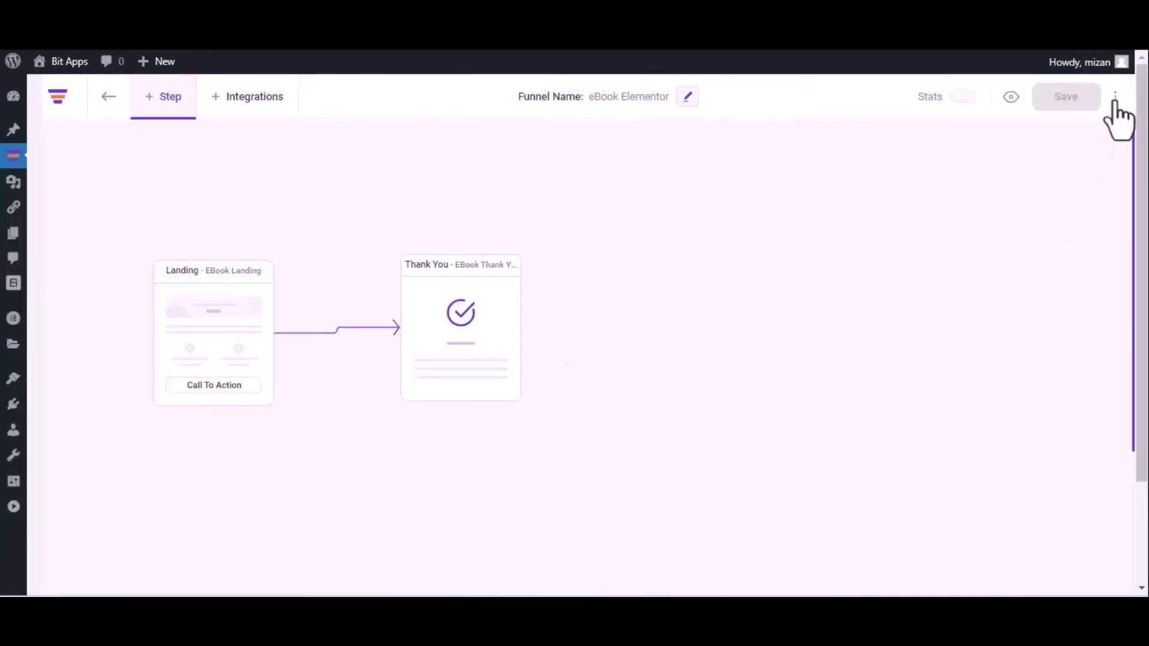
{"action": "left_click", "coordinate": [1116, 97]}
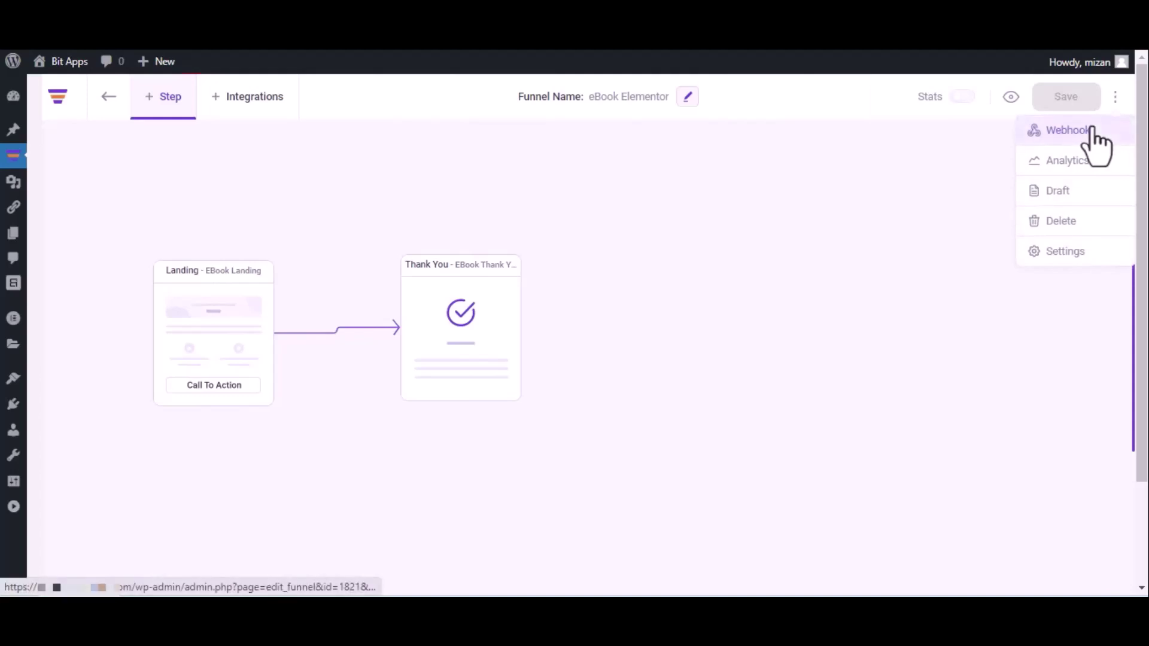
{"action": "left_click", "coordinate": [1093, 130]}
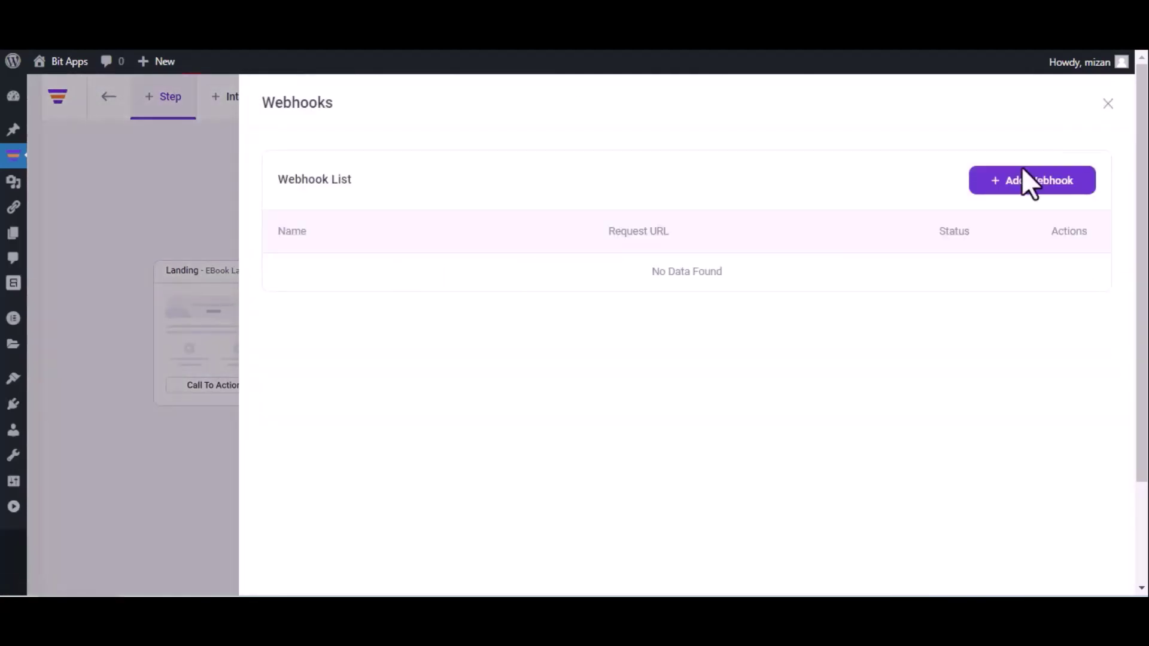
{"action": "left_click", "coordinate": [1028, 180]}
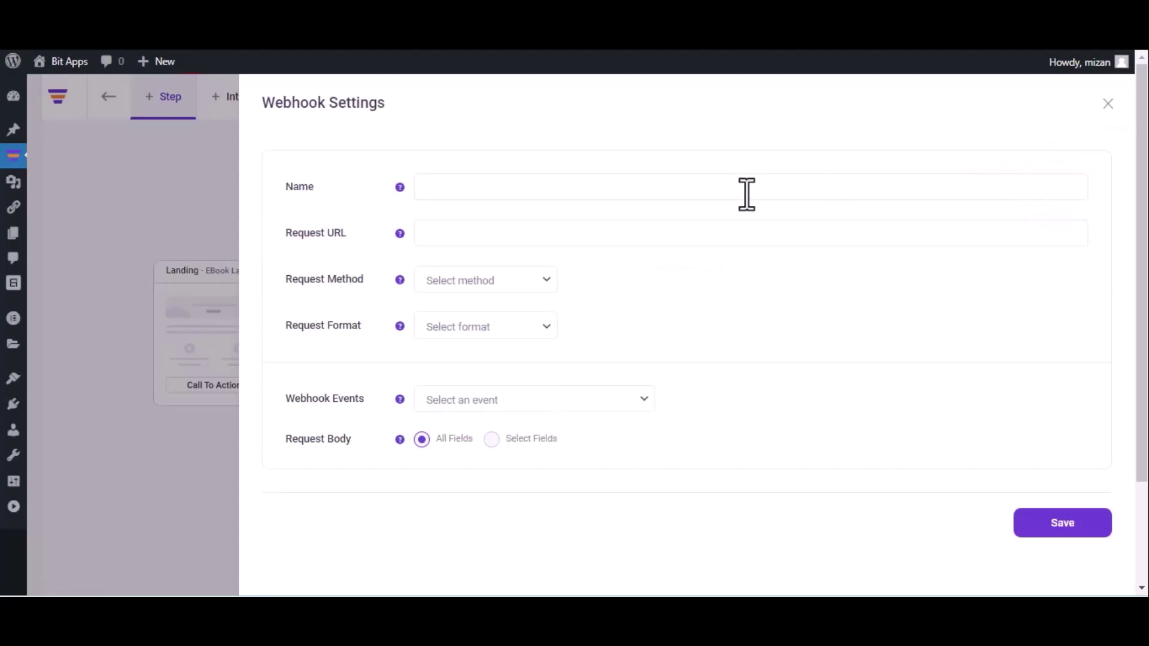
Save a 'Bit Integrations' webhook: pasted callback URL, POST, JSON, After Optin Form Submitted (eBook Landing)
{"action": "type", "text": "Bit Integrations"}
{"action": "left_click", "coordinate": [572, 232]}
{"action": "key", "text": "ctrl+v"}
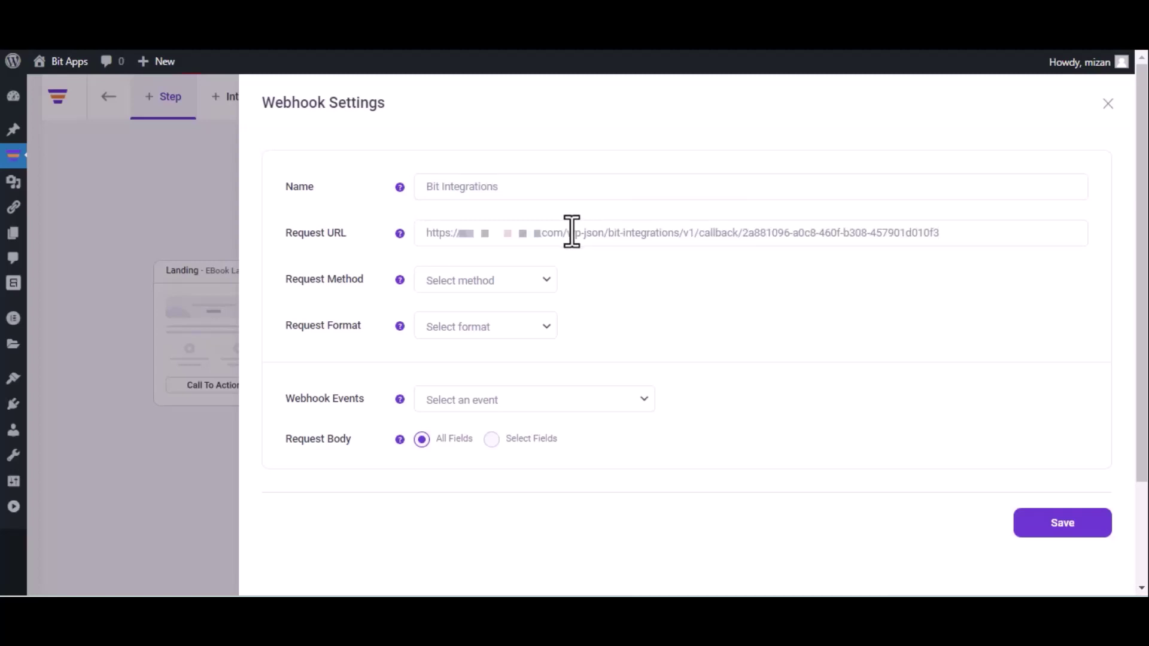
{"action": "left_click", "coordinate": [493, 288]}
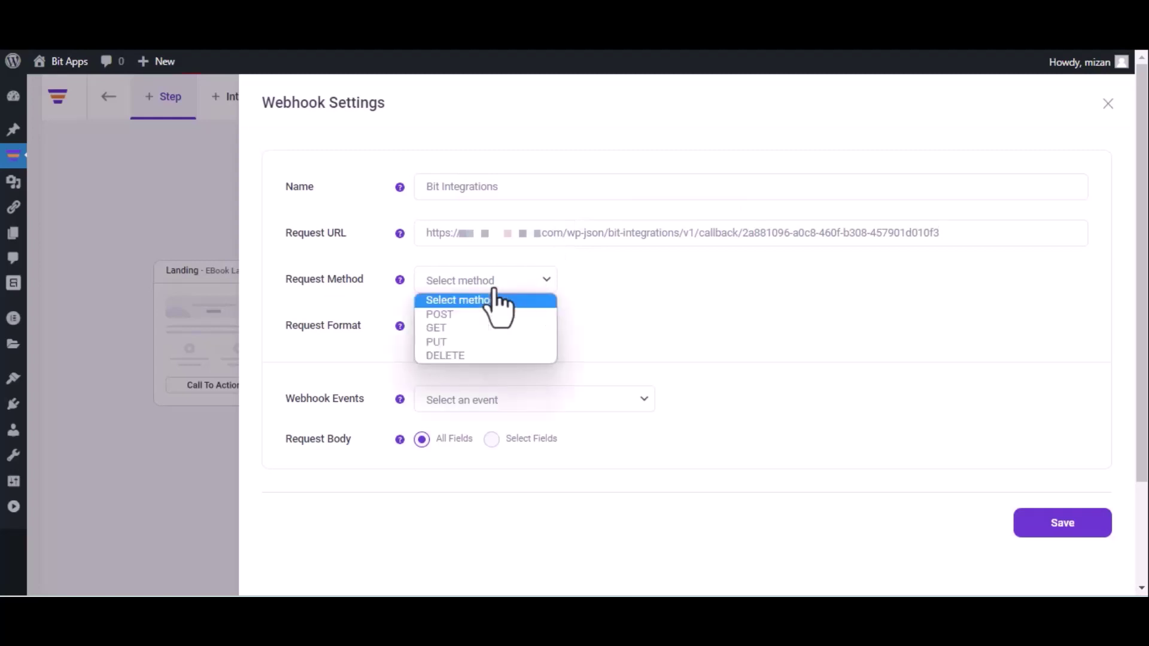
{"action": "left_click", "coordinate": [484, 316]}
{"action": "left_click", "coordinate": [485, 325]}
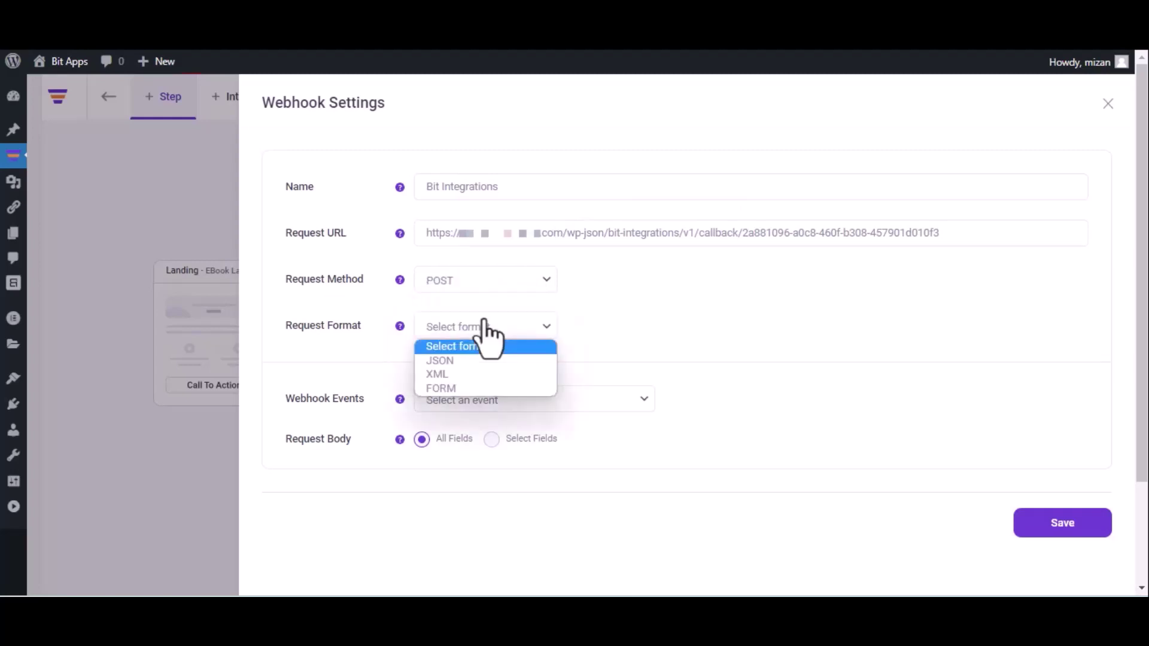
{"action": "left_click", "coordinate": [476, 360]}
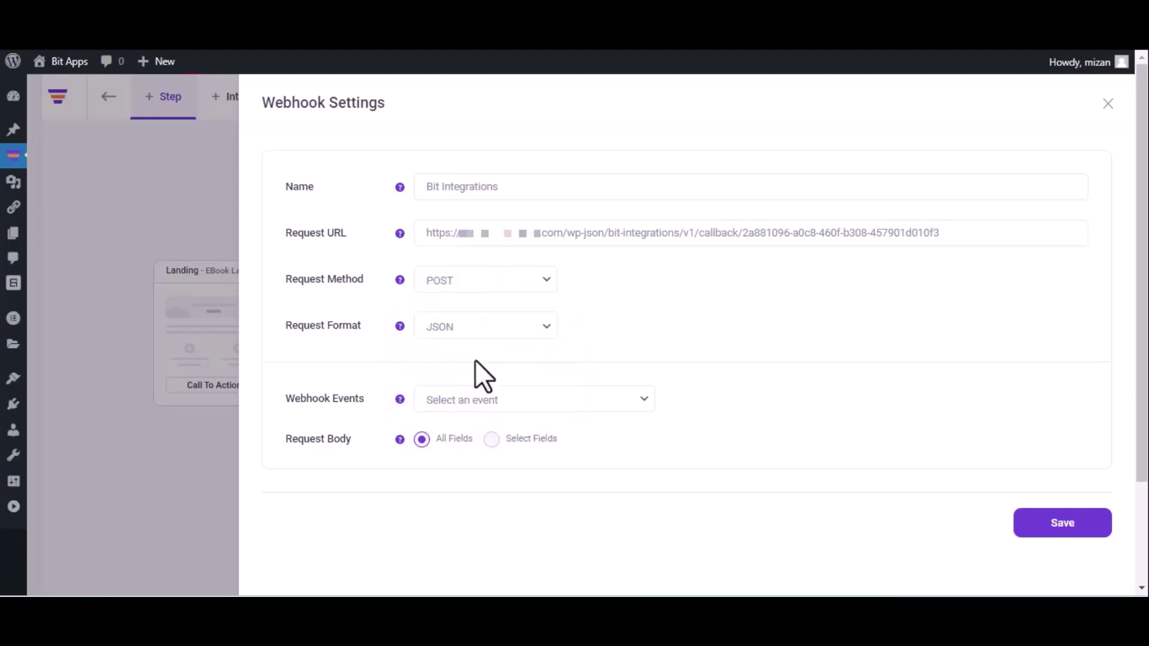
{"action": "left_click", "coordinate": [505, 402]}
{"action": "left_click", "coordinate": [503, 435]}
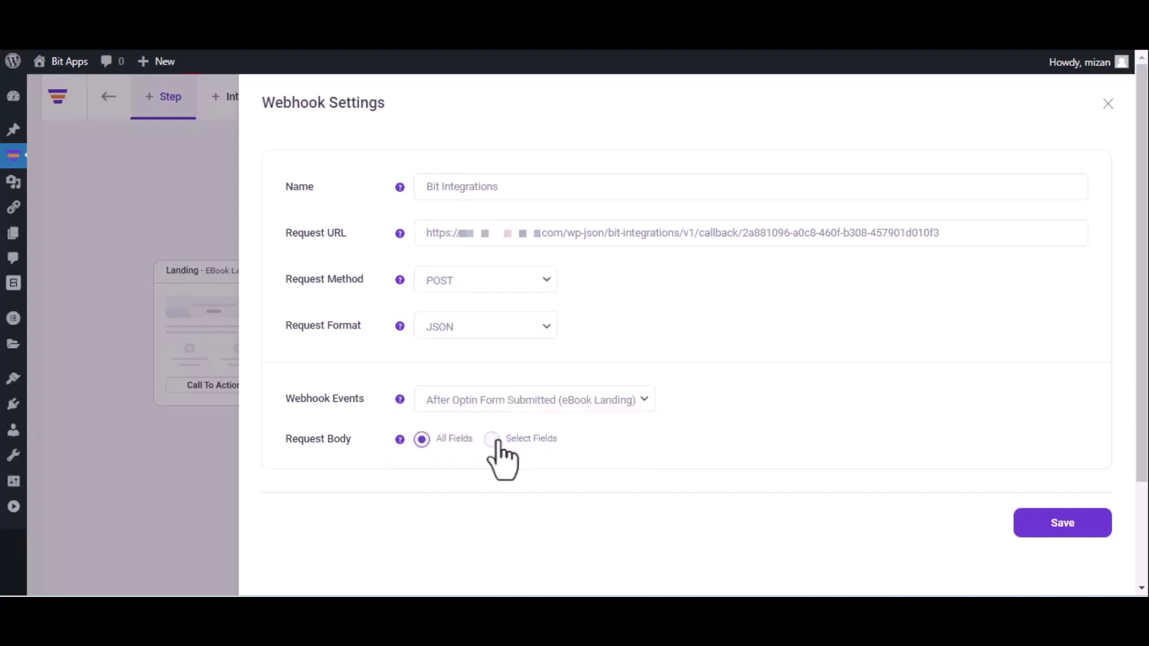
{"action": "left_click", "coordinate": [1060, 527]}
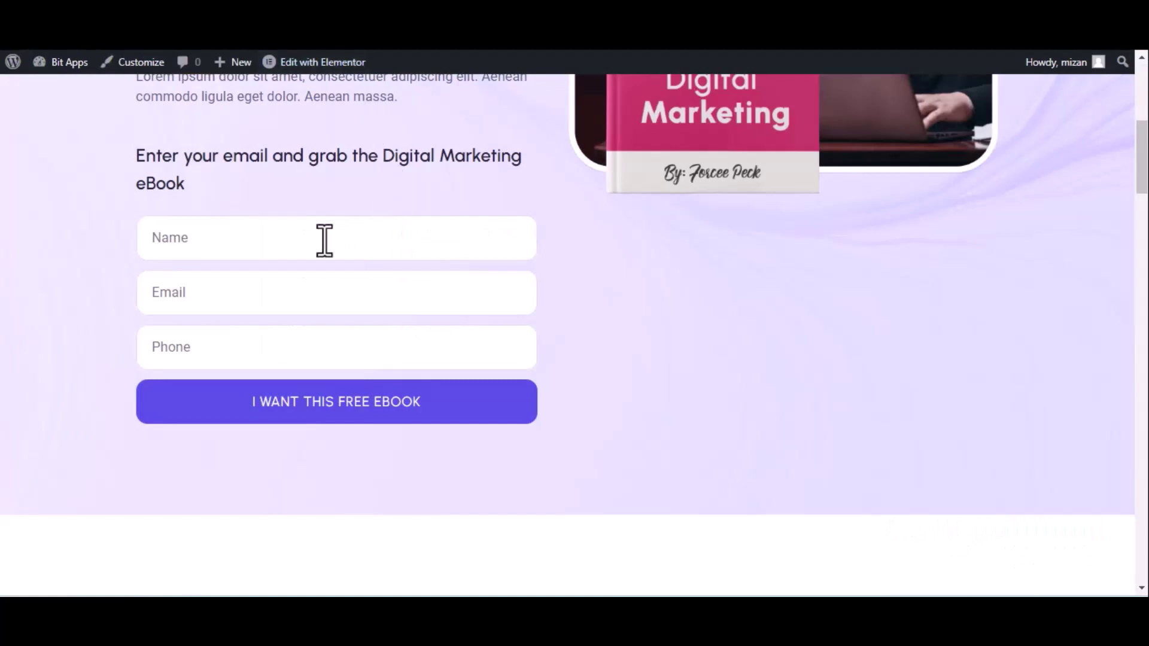
Submit the eBook optin form with name 'Bit Integrations', an e-mail address and a phone number
{"action": "left_click", "coordinate": [325, 241]}
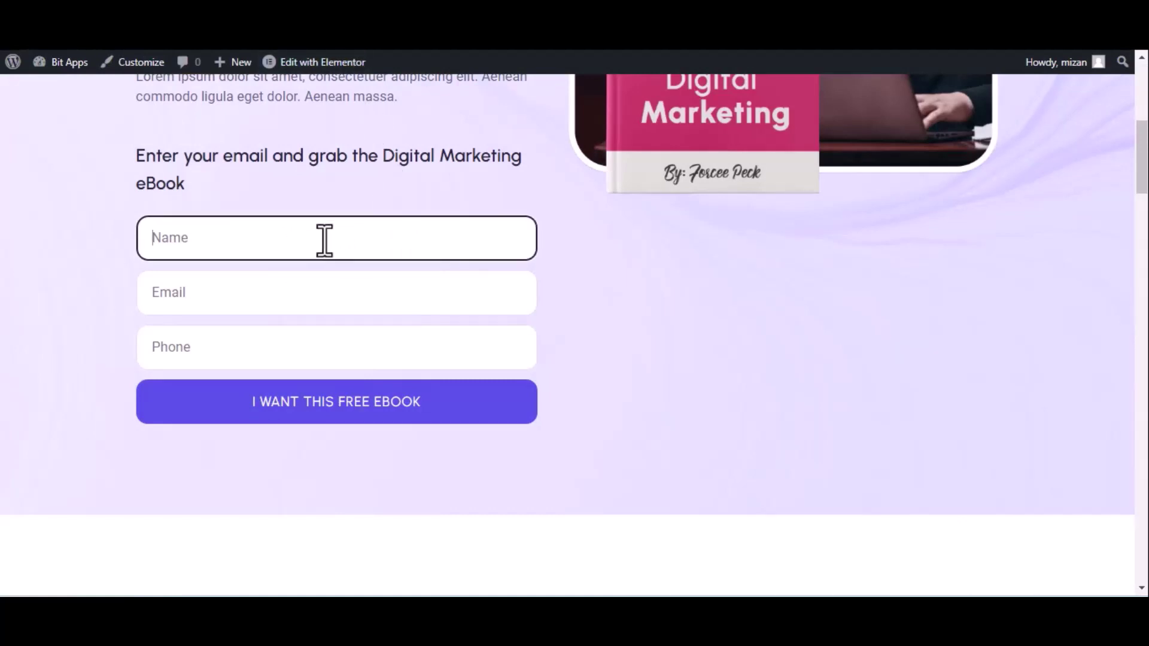
{"action": "type", "text": "Bit Integrations"}
{"action": "left_click", "coordinate": [255, 305]}
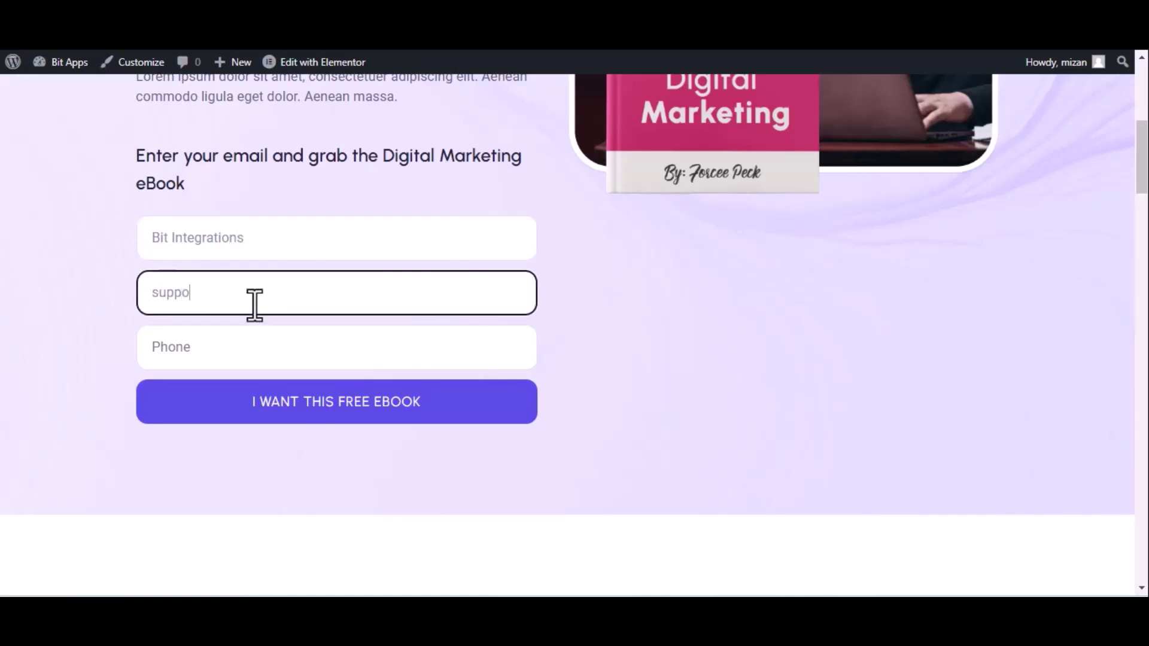
{"action": "left_click", "coordinate": [256, 346]}
{"action": "type", "text": "44455"}
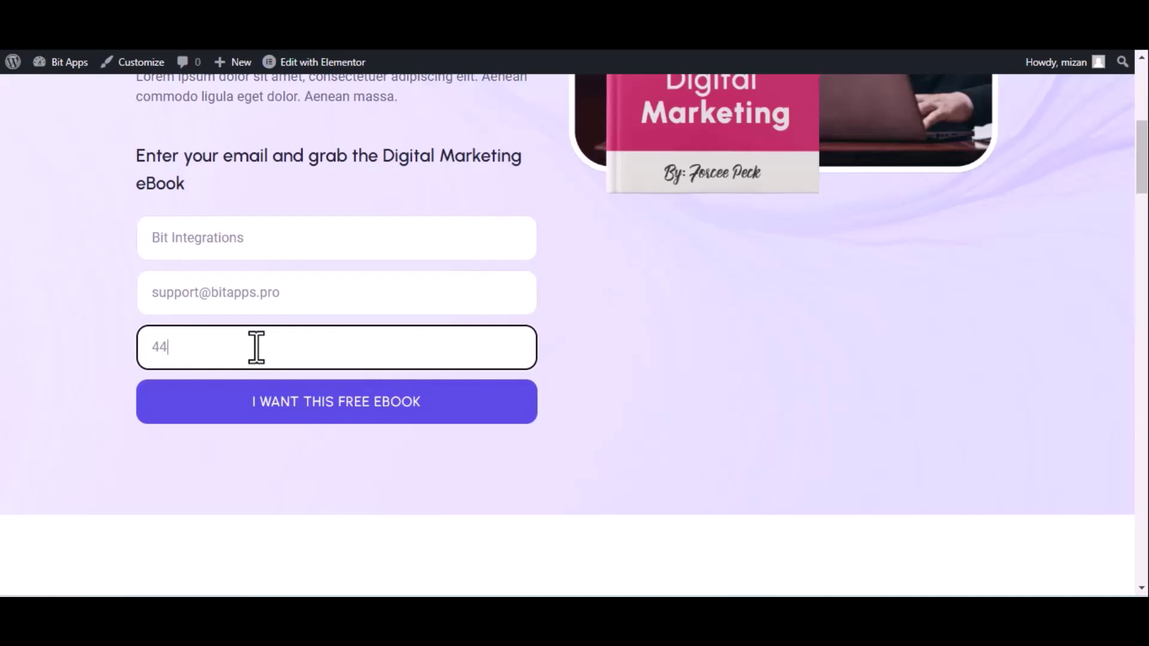
{"action": "type", "text": "5666"}
{"action": "left_click", "coordinate": [297, 413]}
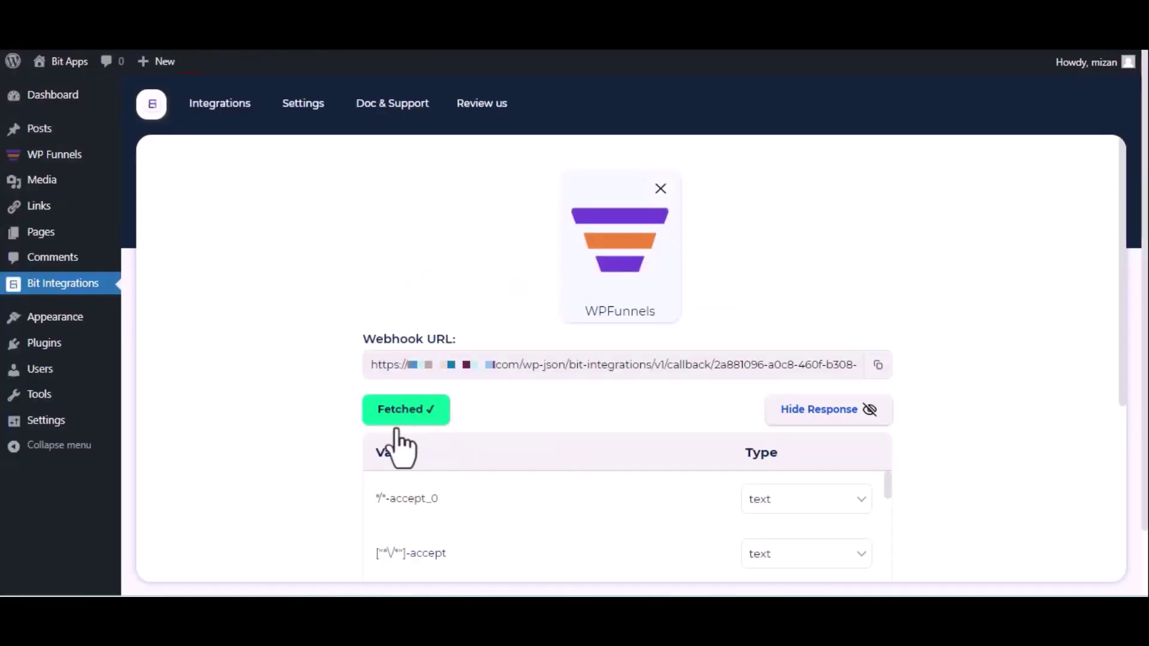
{"action": "scroll", "coordinate": [406, 437], "scroll_direction": "down", "scroll_amount": 5}
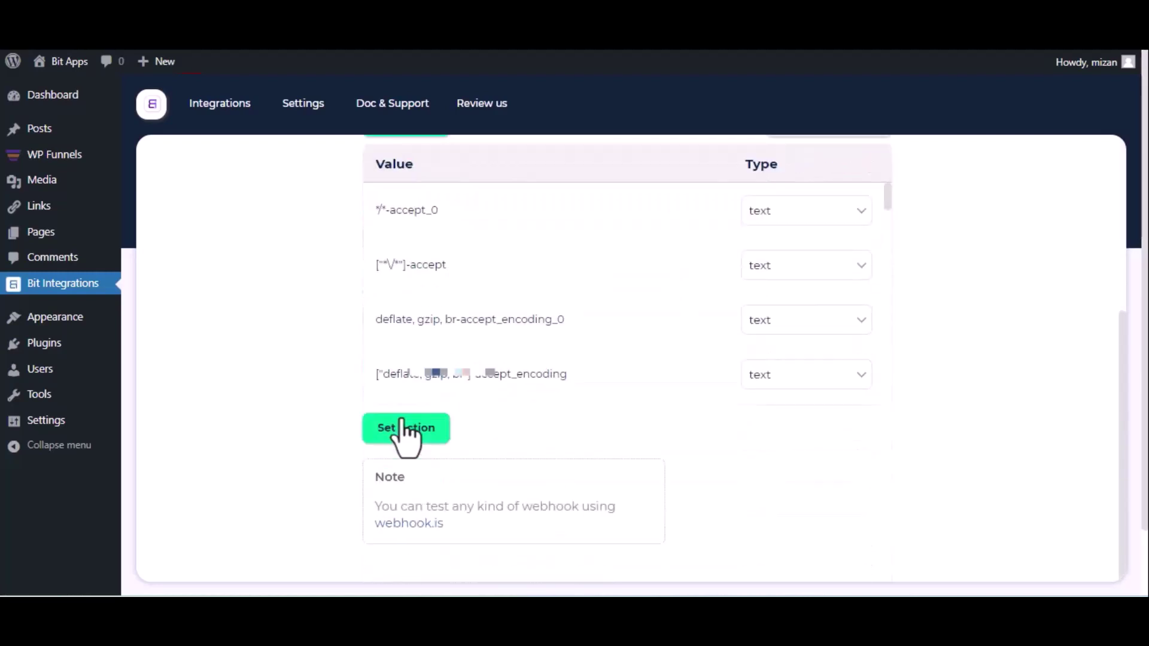
{"action": "left_click", "coordinate": [407, 430]}
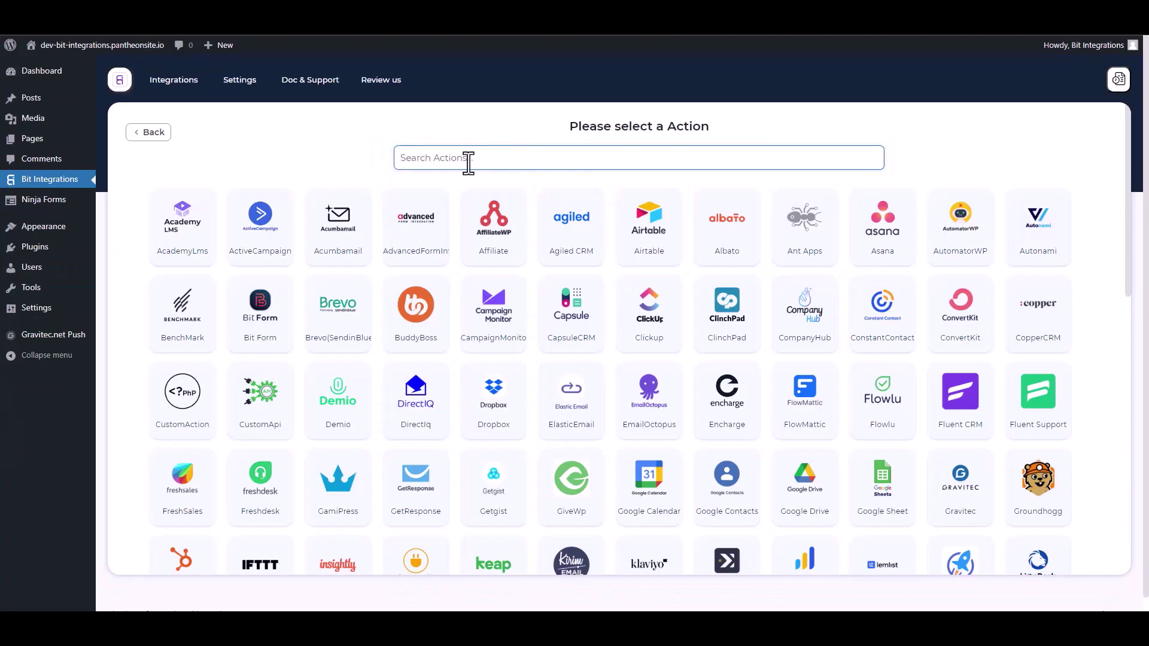
{"action": "type", "text": "gra"}
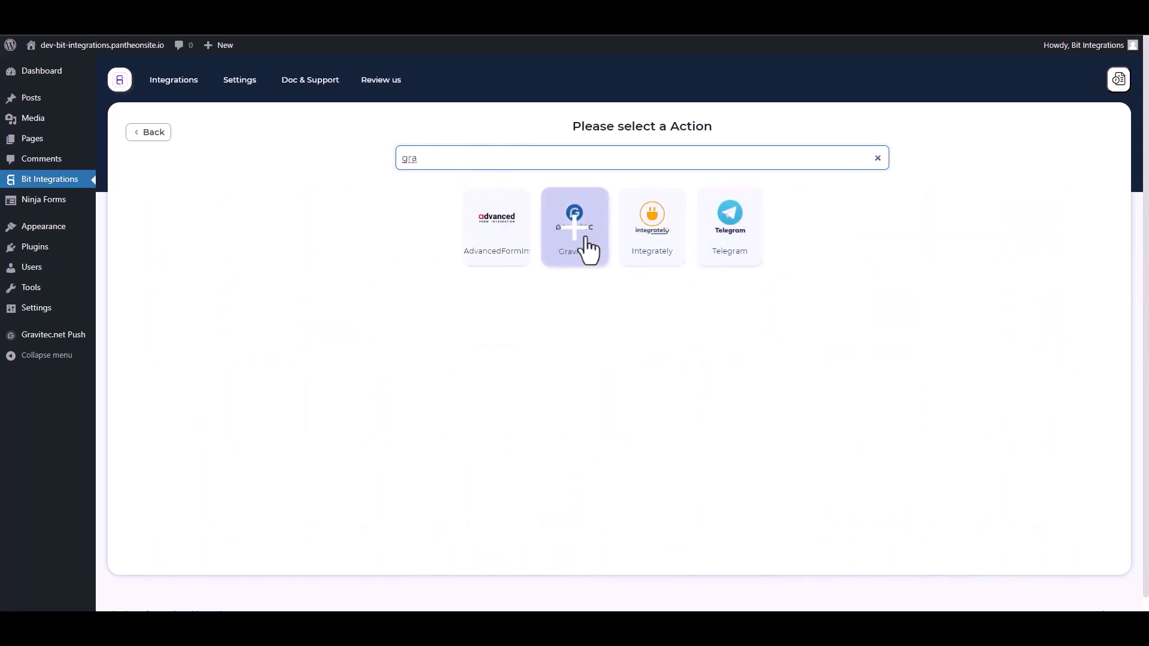
{"action": "left_click", "coordinate": [586, 238]}
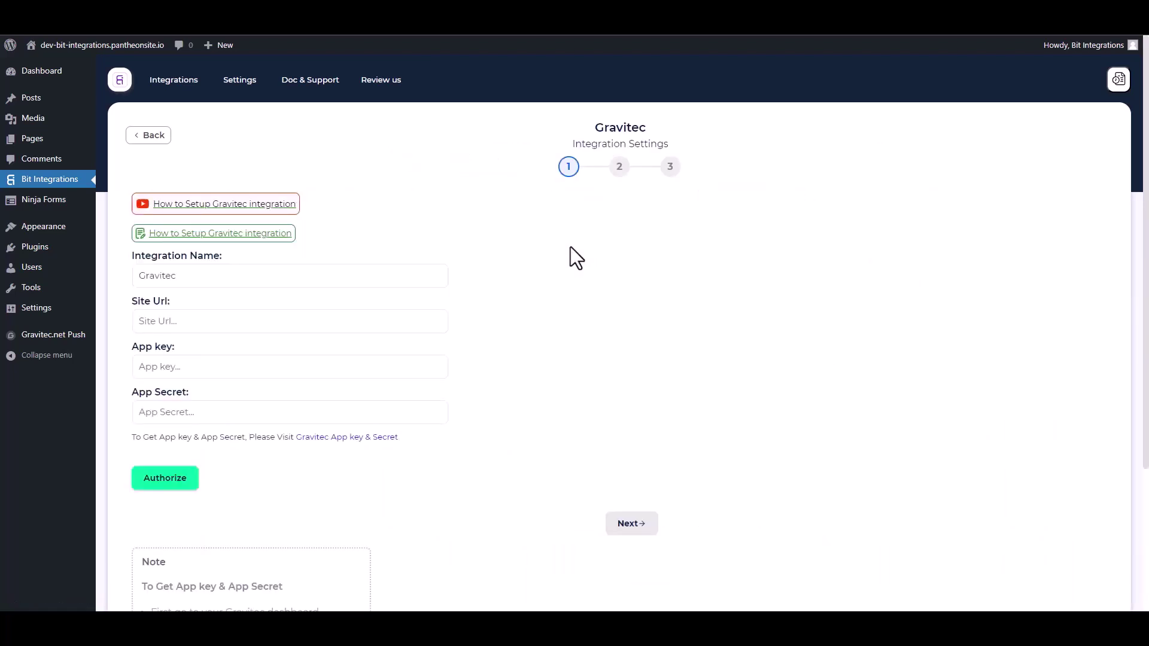
{"action": "left_click", "coordinate": [315, 326]}
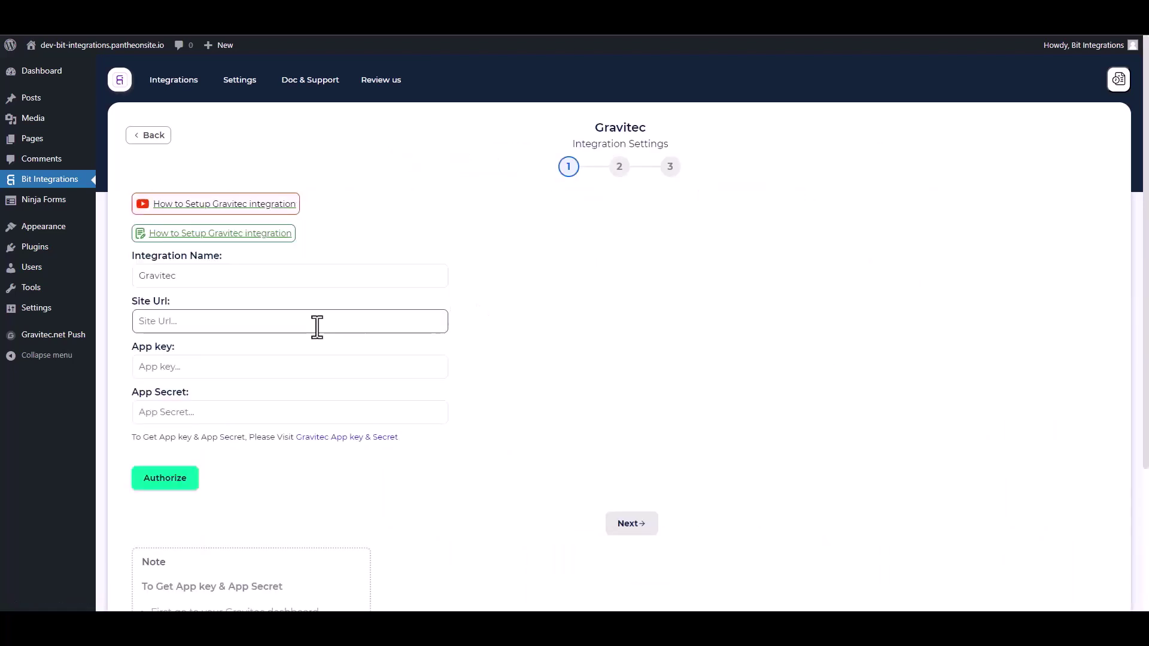
{"action": "left_click", "coordinate": [198, 319]}
{"action": "type", "text": "https://dev-bit-integrations.pantheonsite.io/"}
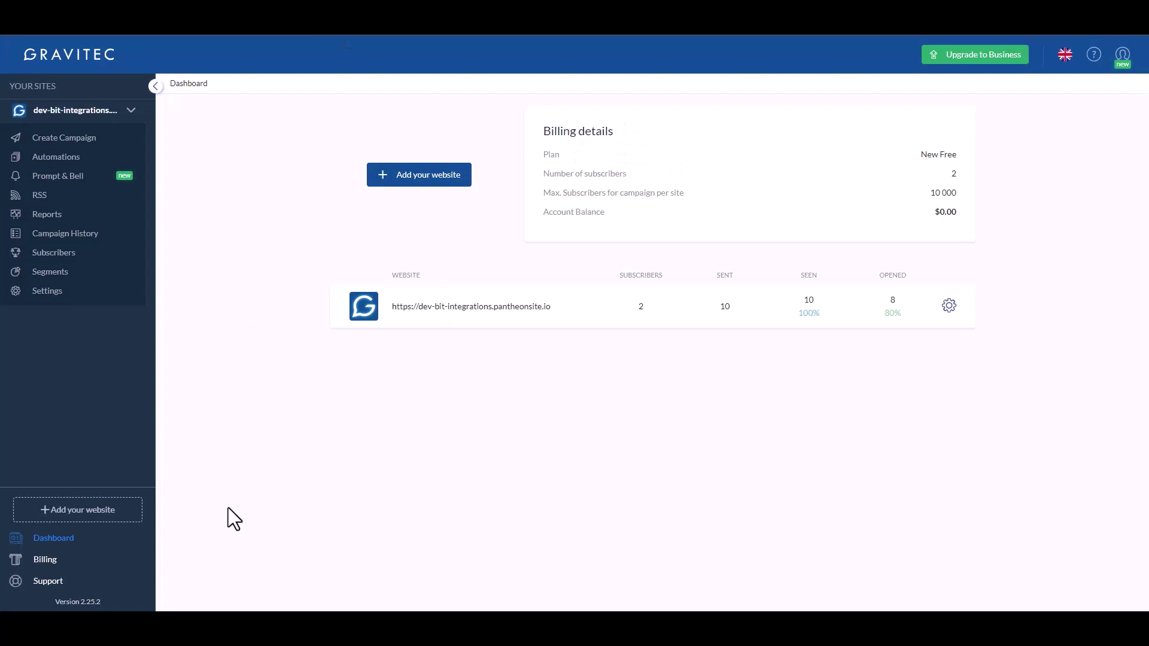
Copy the App key from Gravitec's REST API settings into the App key field, then copy the App secret
{"action": "left_click", "coordinate": [43, 293]}
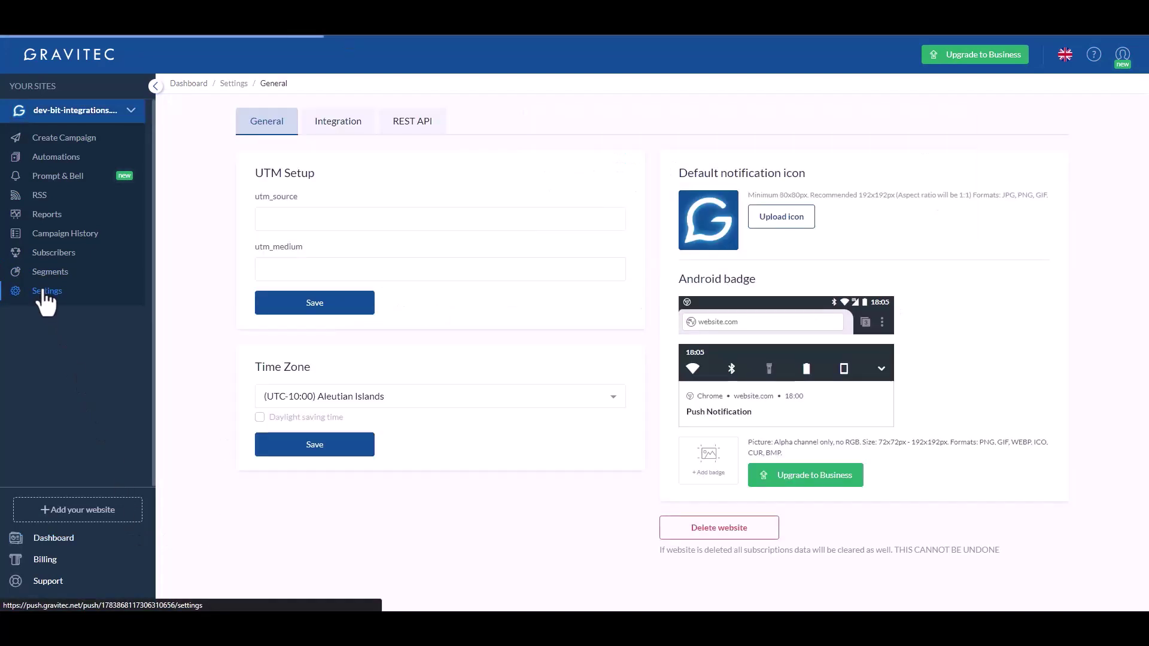
{"action": "left_click", "coordinate": [419, 129]}
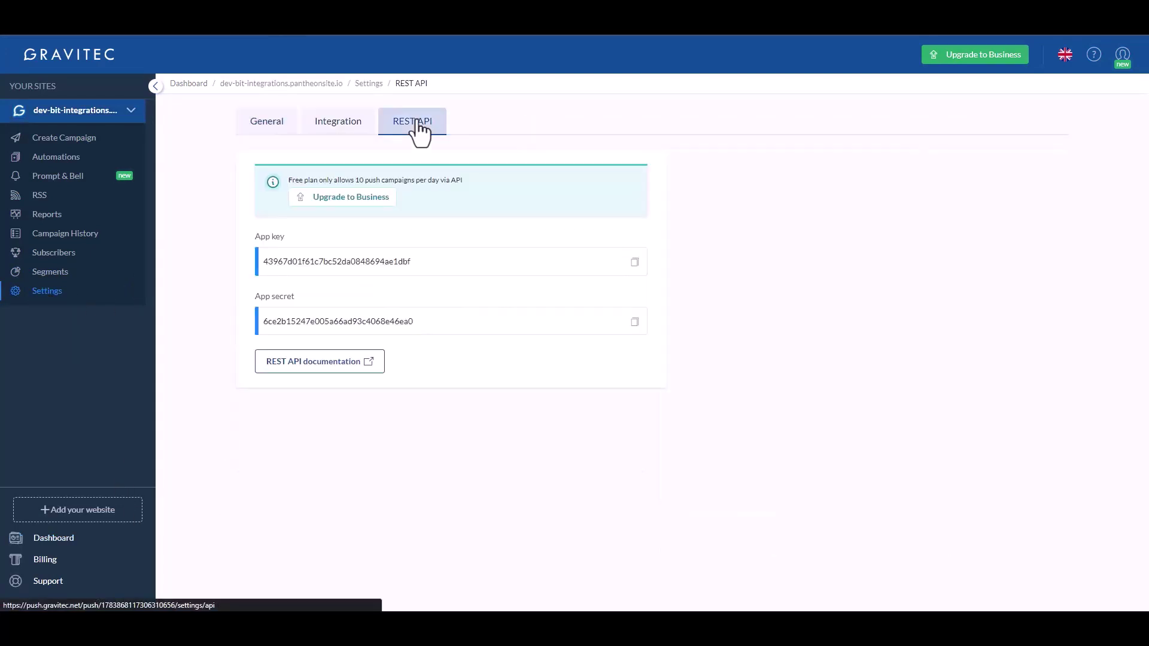
{"action": "left_click", "coordinate": [635, 263]}
{"action": "left_click", "coordinate": [285, 368]}
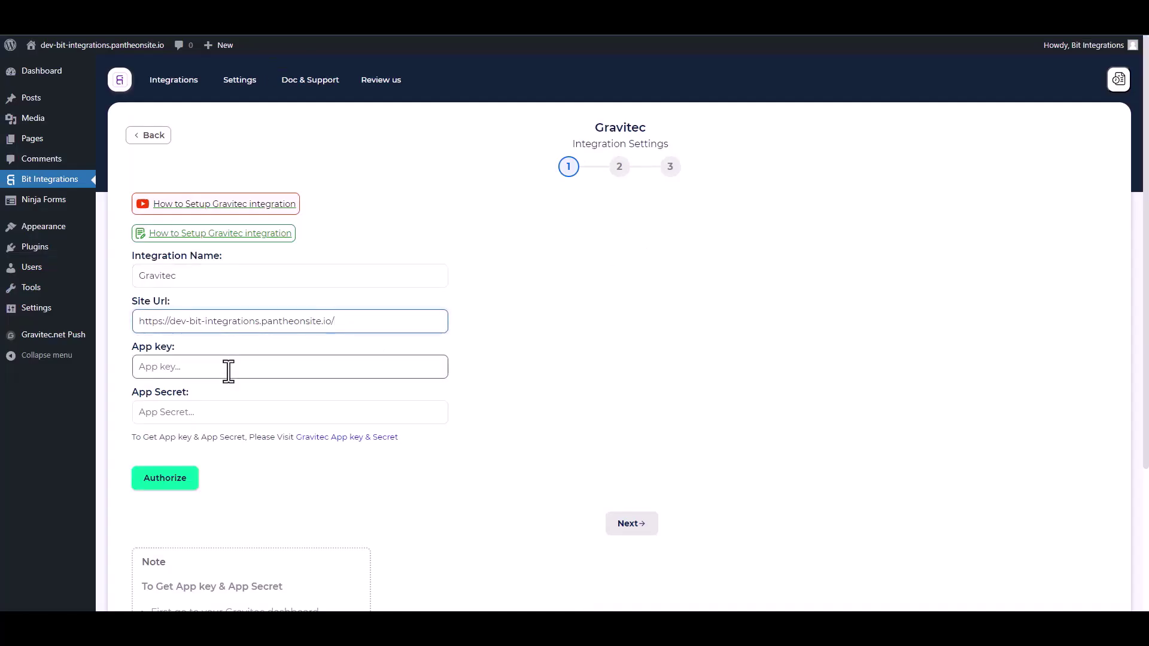
{"action": "key", "text": "ctrl+v"}
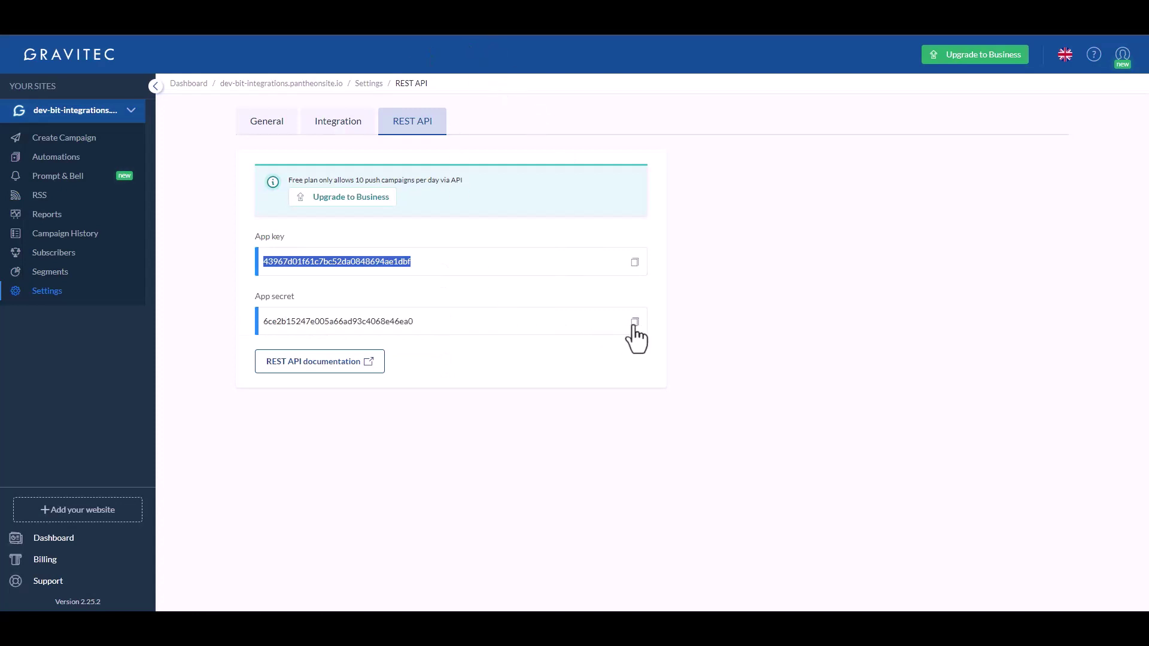
{"action": "left_click", "coordinate": [634, 322]}
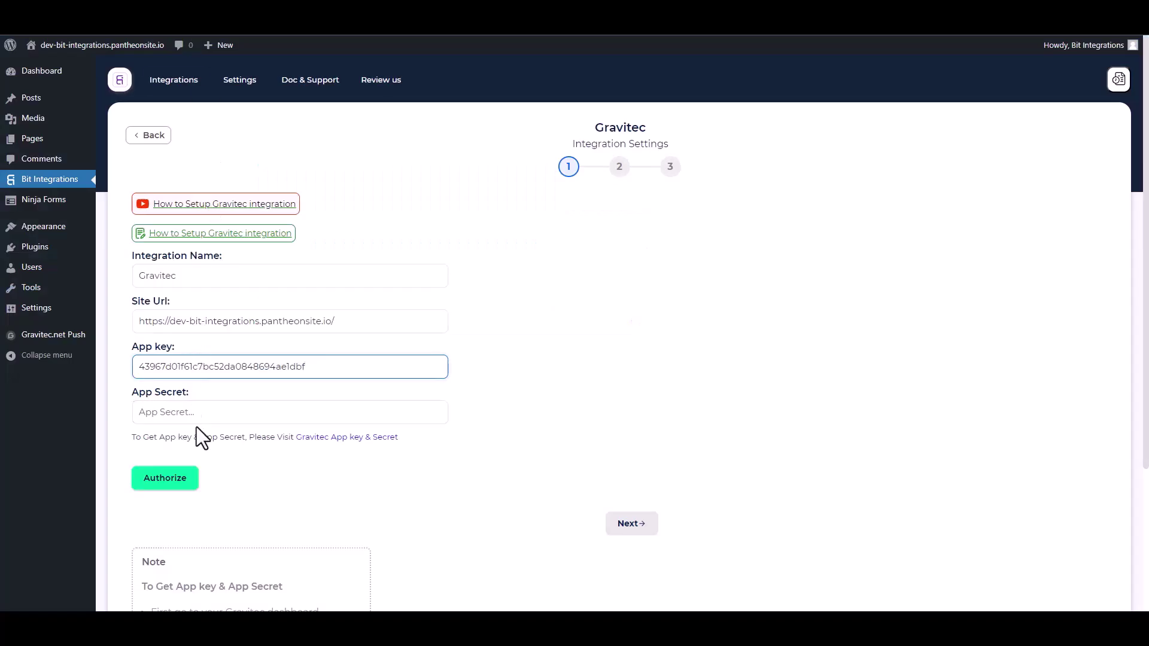
Paste the App secret, authorize the Gravitec connection and continue to step 2
{"action": "left_click", "coordinate": [200, 410]}
{"action": "key", "text": "ctrl+v"}
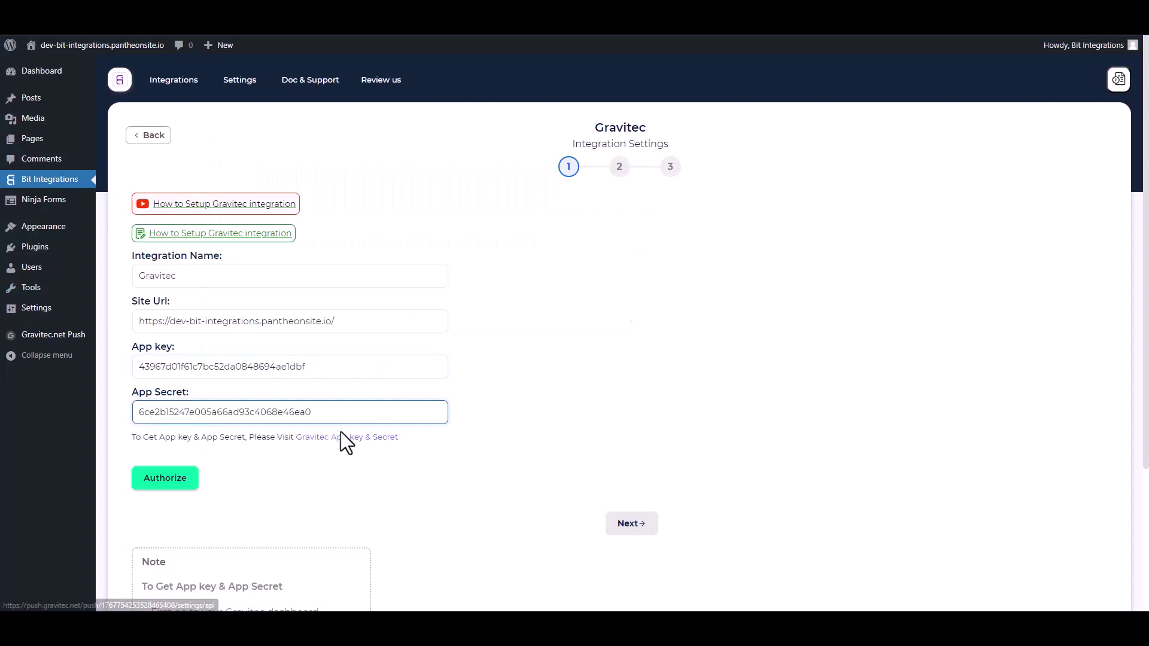
{"action": "left_click", "coordinate": [161, 488]}
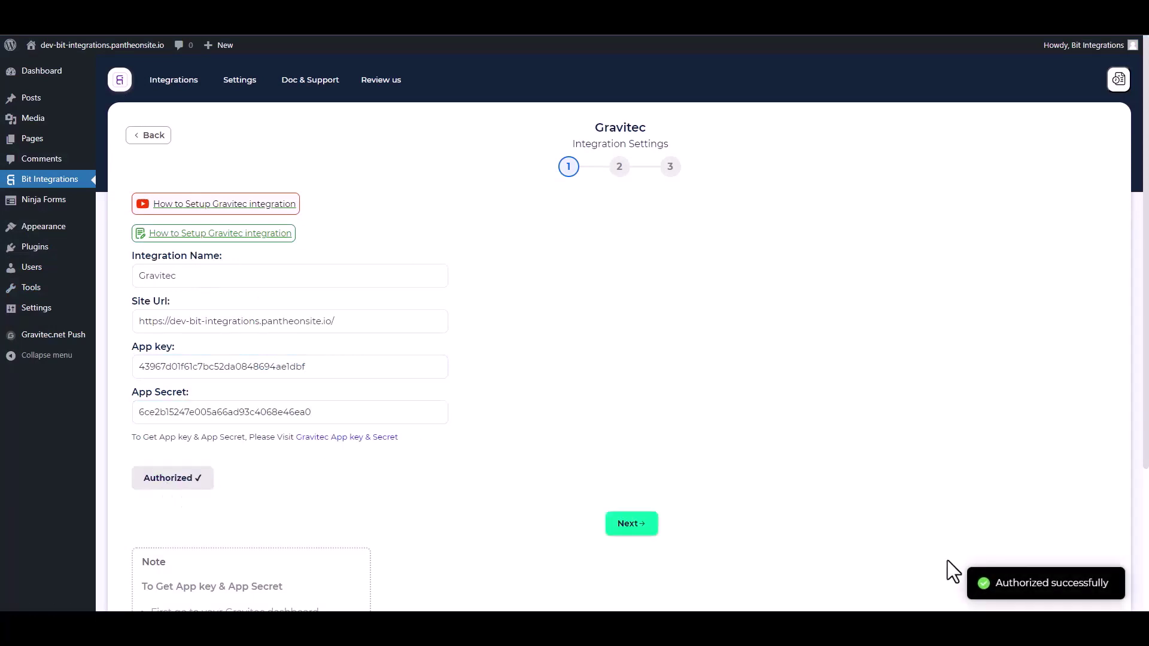
{"action": "left_click", "coordinate": [632, 525]}
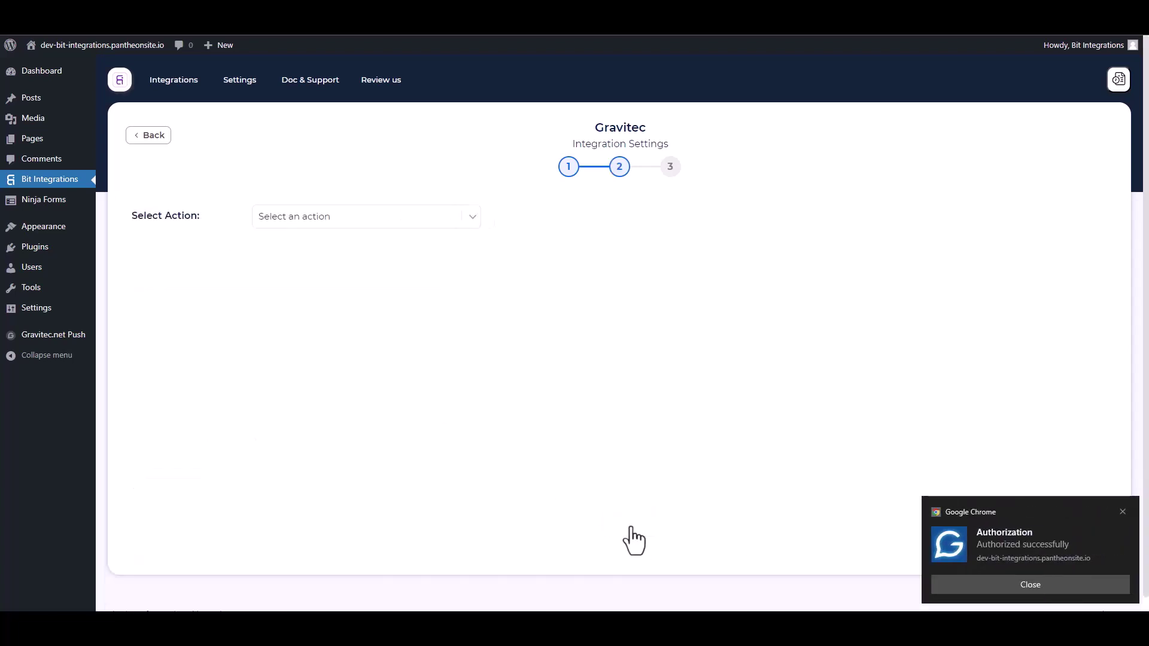
Select the Push Notification action and map Message, Icon and URL to Message, Icon and Redirect URL
{"action": "left_click", "coordinate": [1011, 578]}
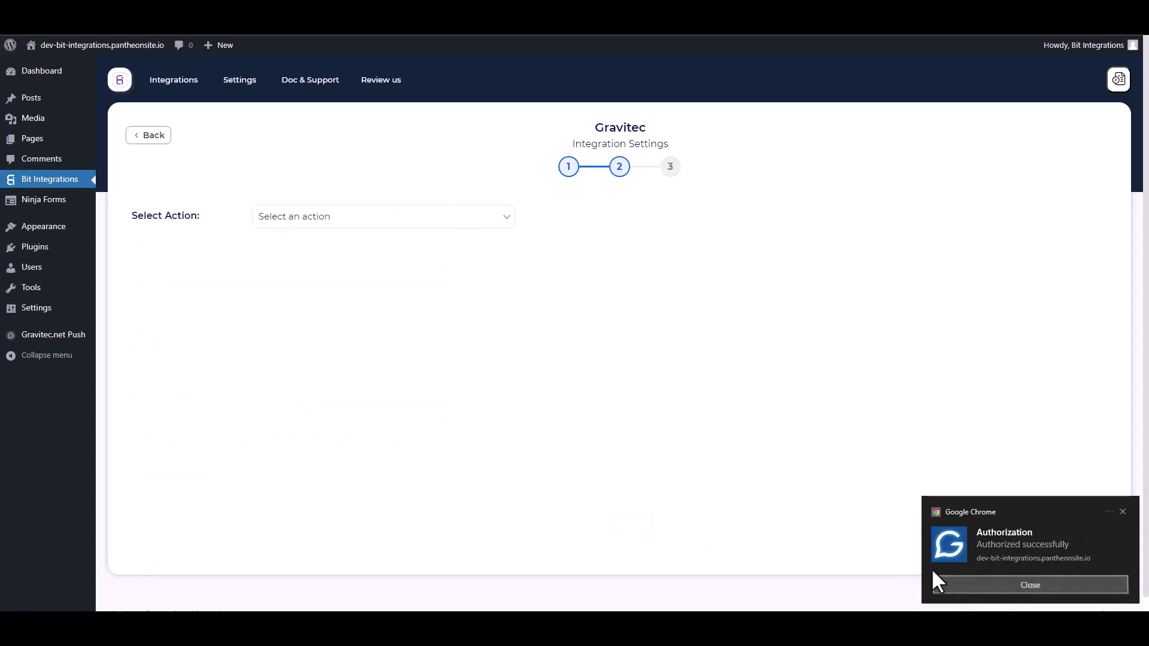
{"action": "left_click", "coordinate": [312, 223]}
{"action": "left_click", "coordinate": [303, 246]}
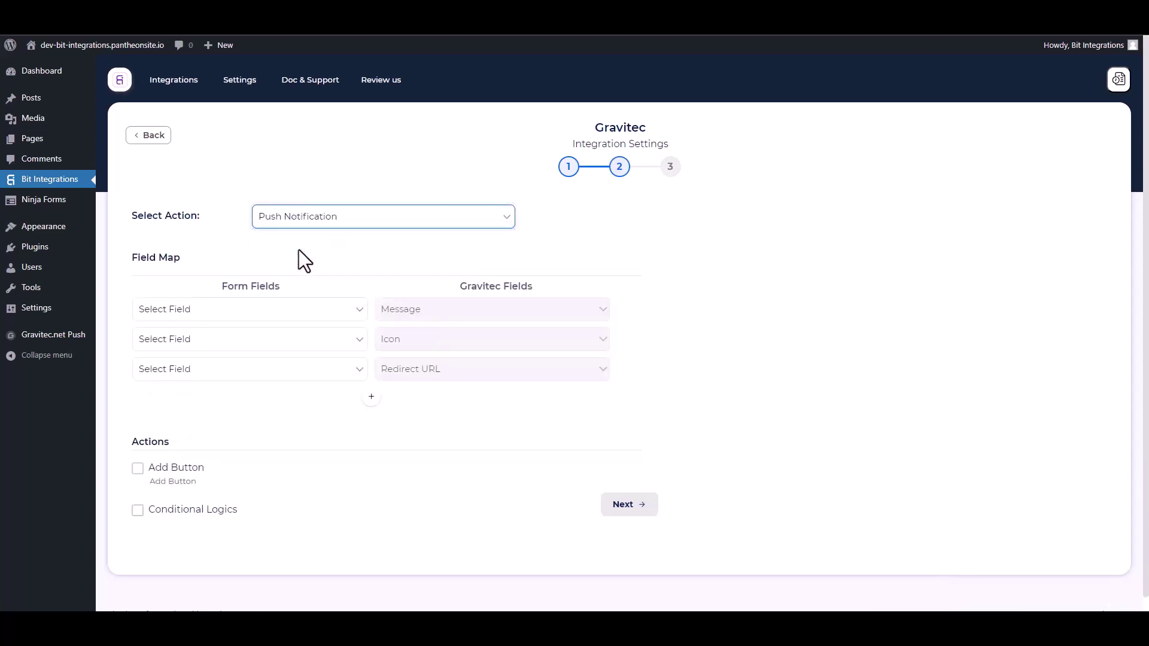
{"action": "left_click", "coordinate": [219, 312]}
{"action": "left_click", "coordinate": [194, 376]}
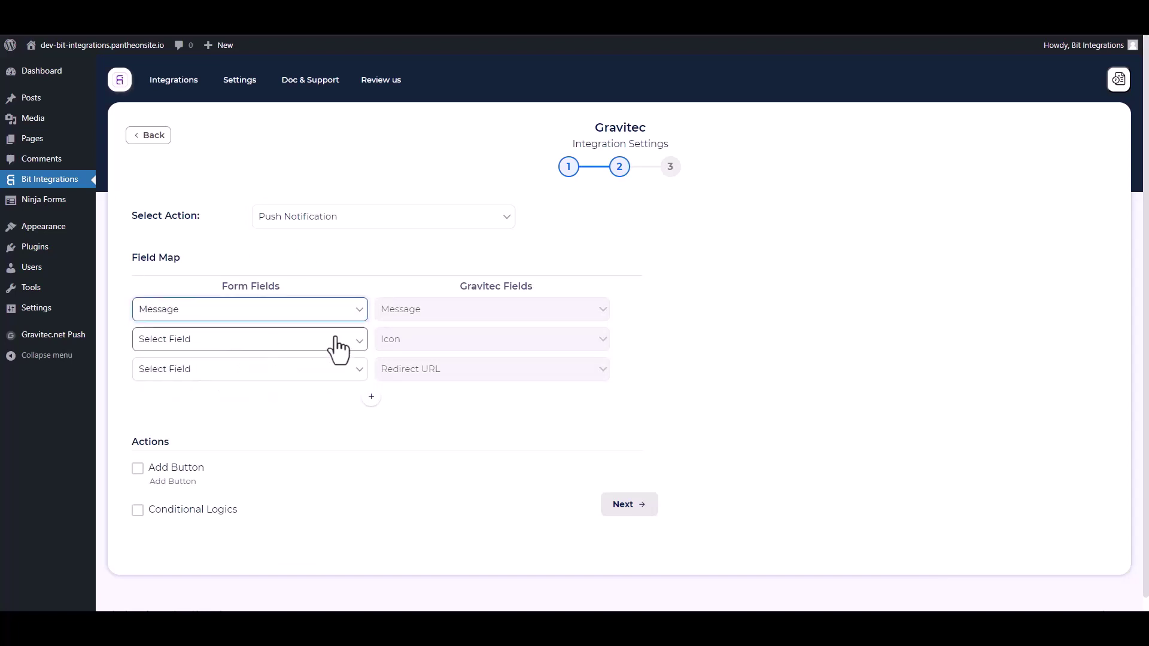
{"action": "left_click", "coordinate": [293, 343]}
{"action": "left_click", "coordinate": [164, 382]}
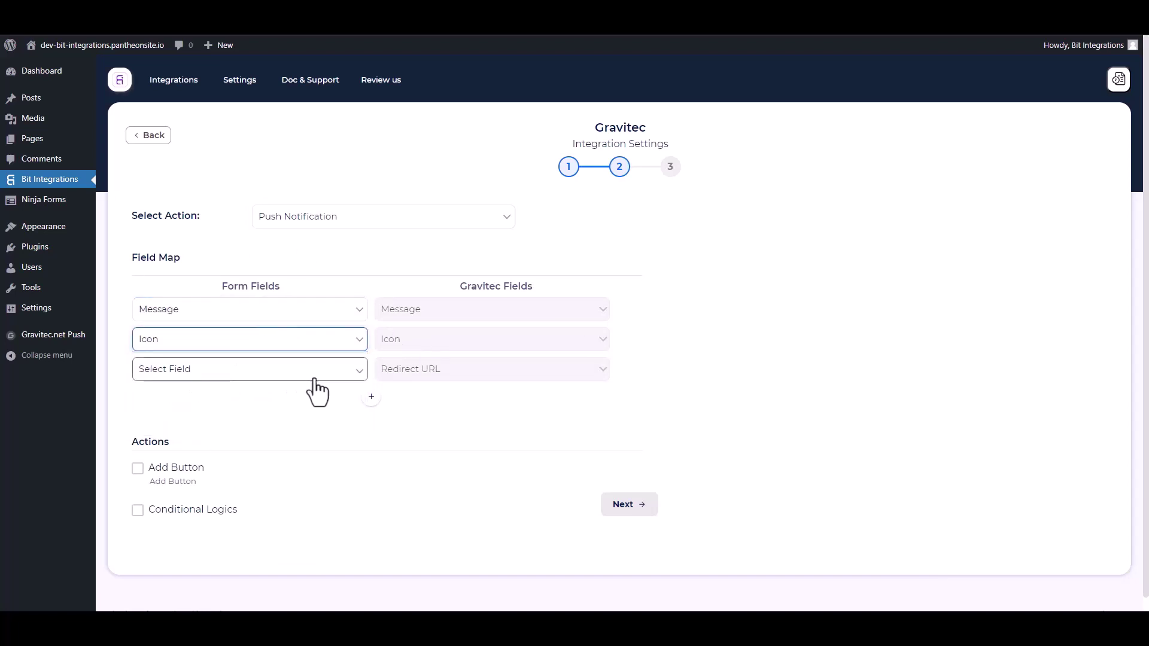
{"action": "left_click", "coordinate": [287, 372]}
{"action": "left_click", "coordinate": [168, 423]}
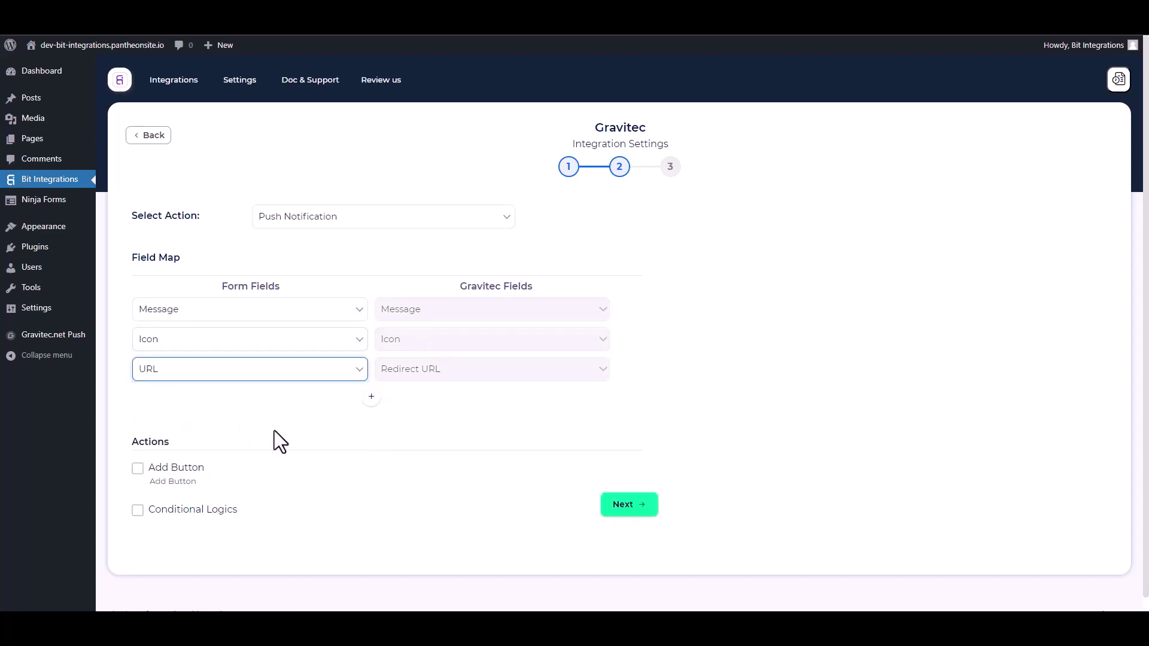
Leave conditional logic off, then finish and save the integration
{"action": "scroll", "coordinate": [277, 392], "scroll_direction": "down", "scroll_amount": 1}
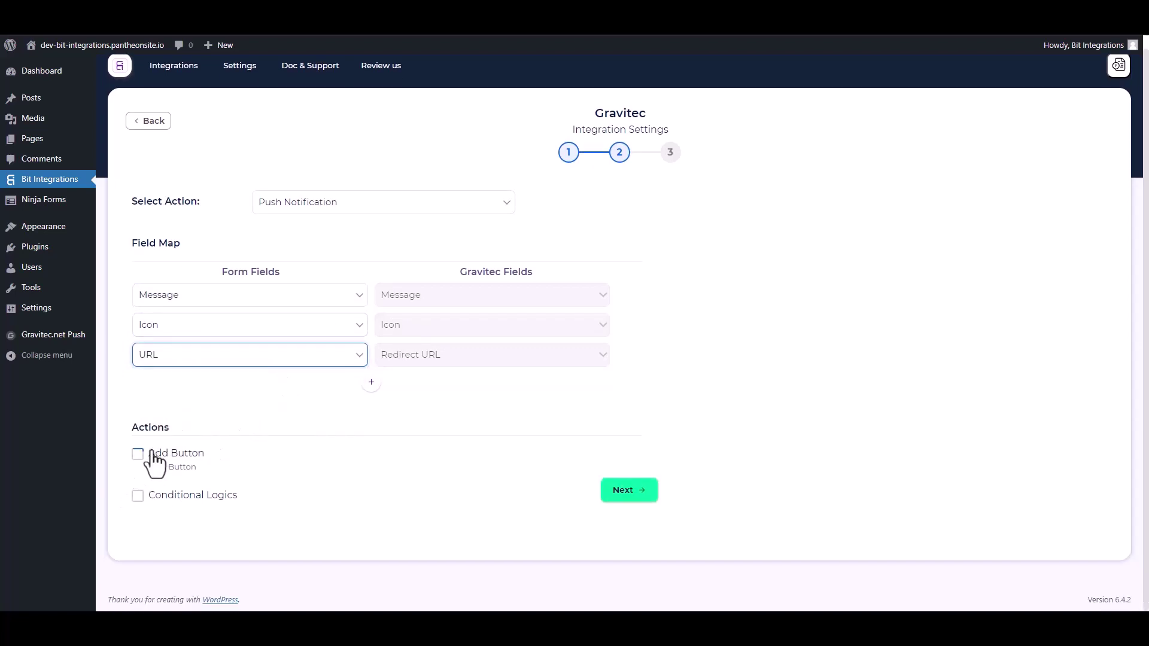
{"action": "left_click", "coordinate": [138, 497]}
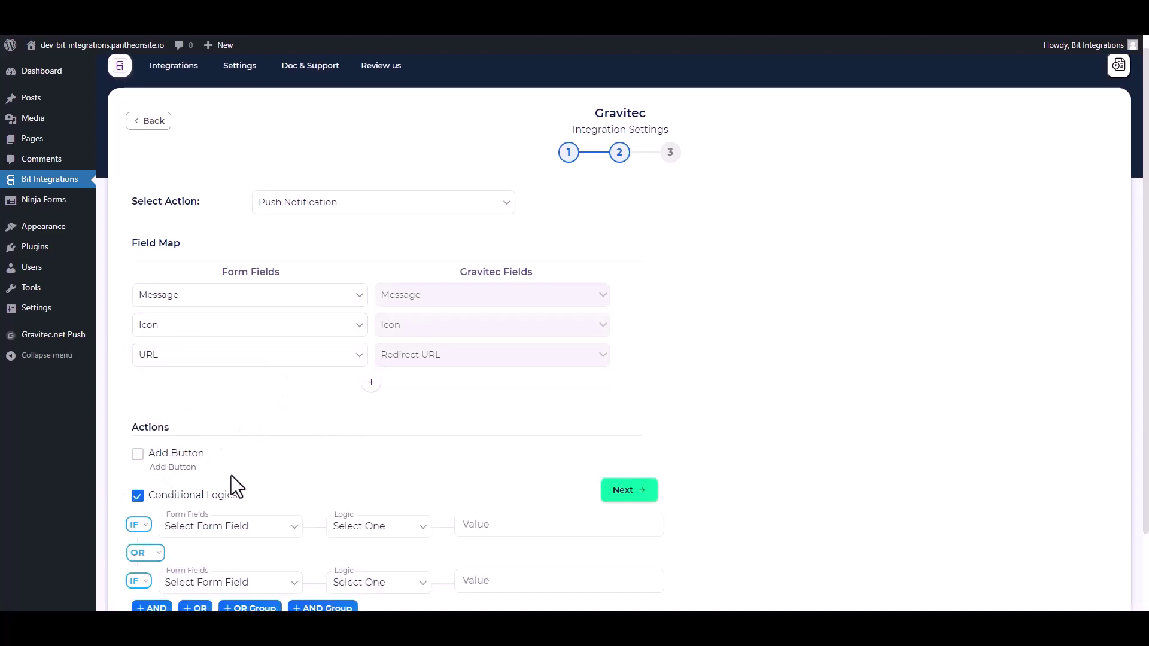
{"action": "scroll", "coordinate": [231, 475], "scroll_direction": "down", "scroll_amount": 2}
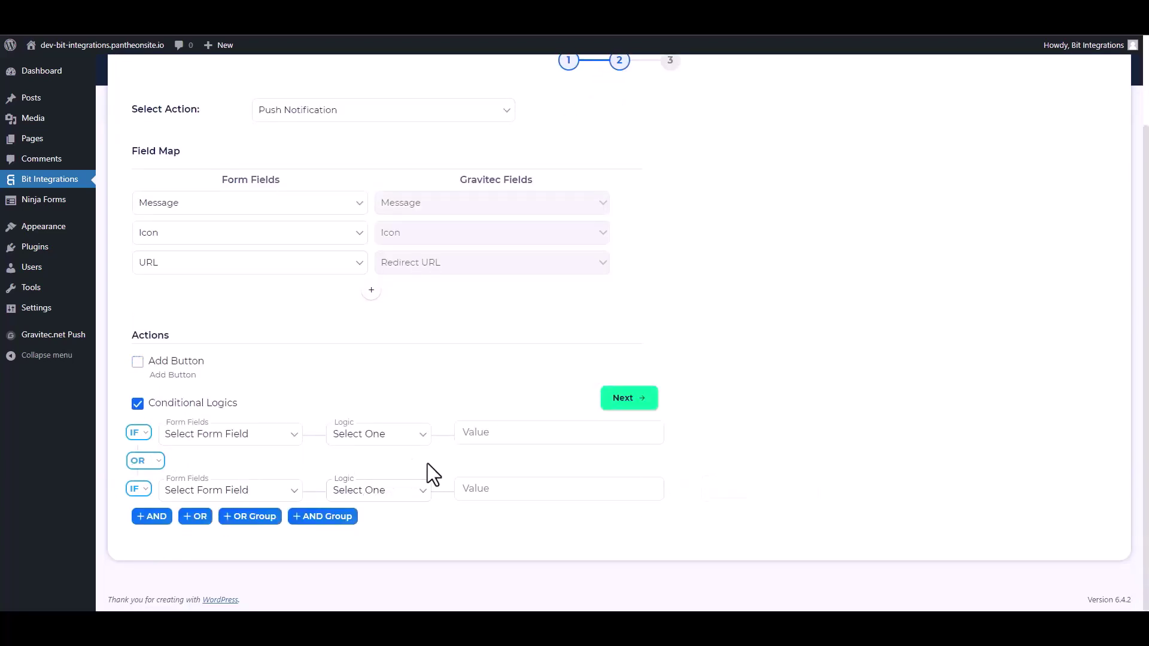
{"action": "left_click", "coordinate": [137, 405]}
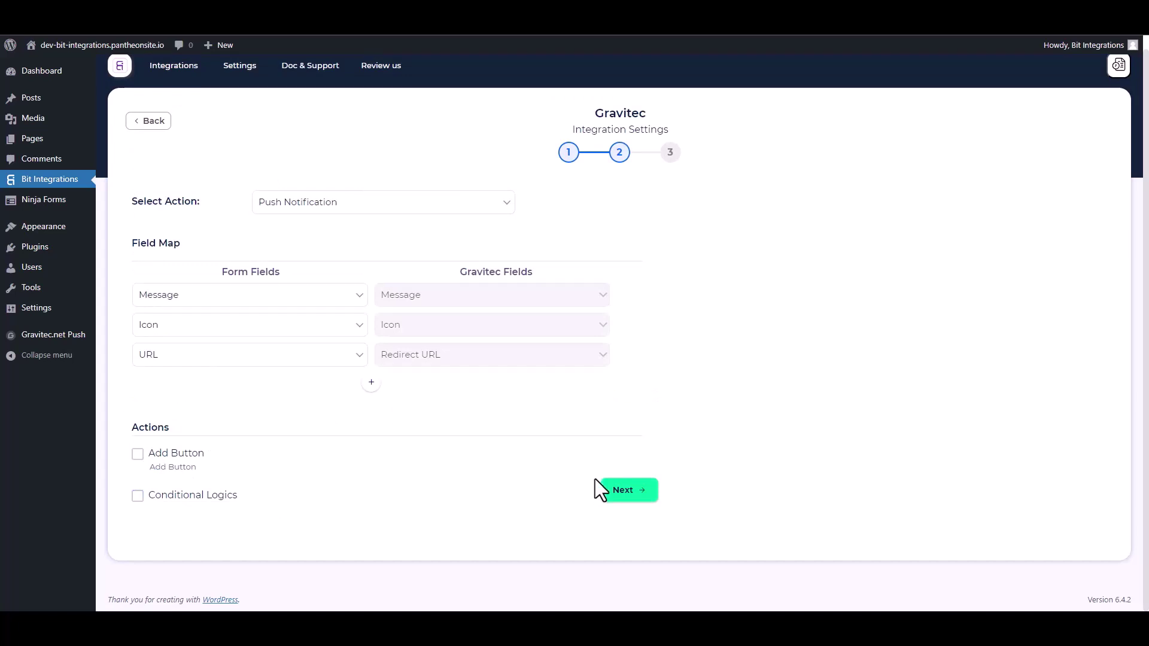
{"action": "left_click", "coordinate": [607, 491]}
{"action": "left_click", "coordinate": [612, 252]}
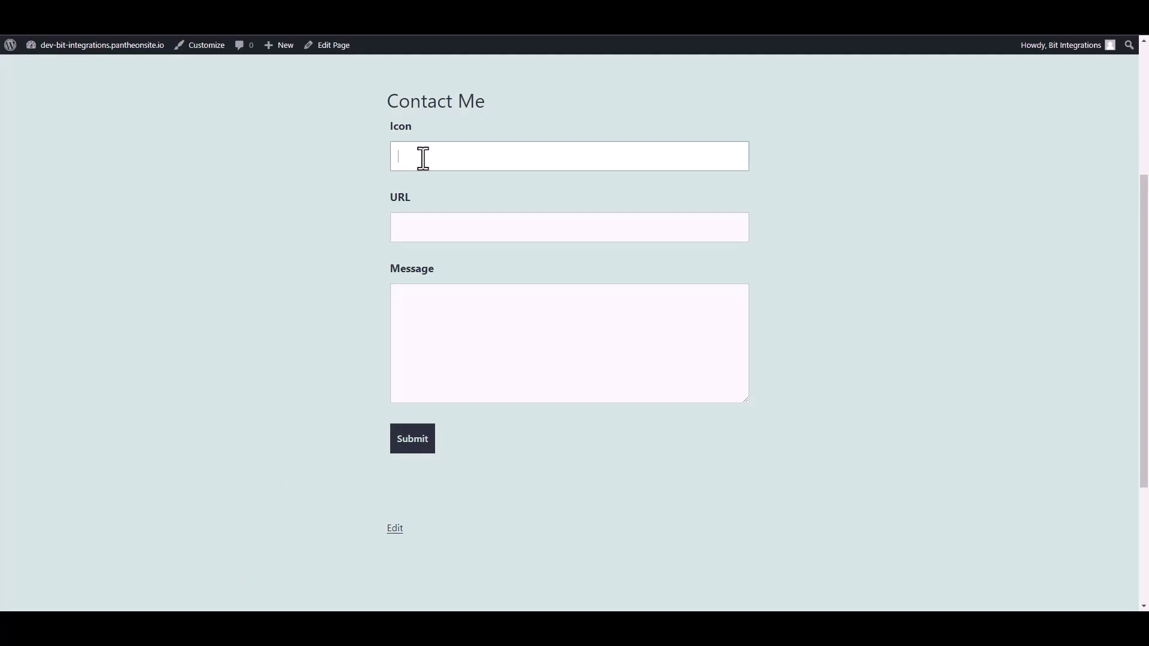
Submit the Contact Me form with the sunflower icon URL, the page URL and message 'Bit Integrations'
{"action": "type", "text": "https://upload.wikimedia.org/wikipedia/commons/thumb/4/41/Sunflower_from_Silesia2.jpg/1280px-Sunflower_from_Silesia2.jpg"}
{"action": "left_click", "coordinate": [479, 230]}
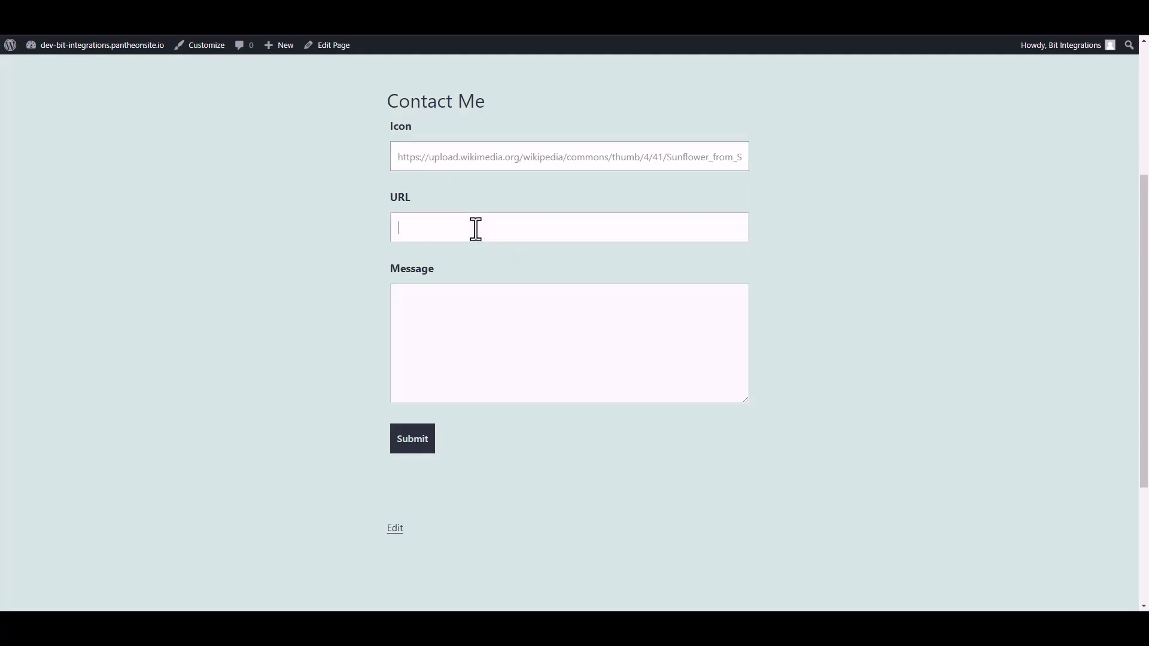
{"action": "type", "text": "https://dev-bit-integrations.pantheonsite.io/bit-integrations/"}
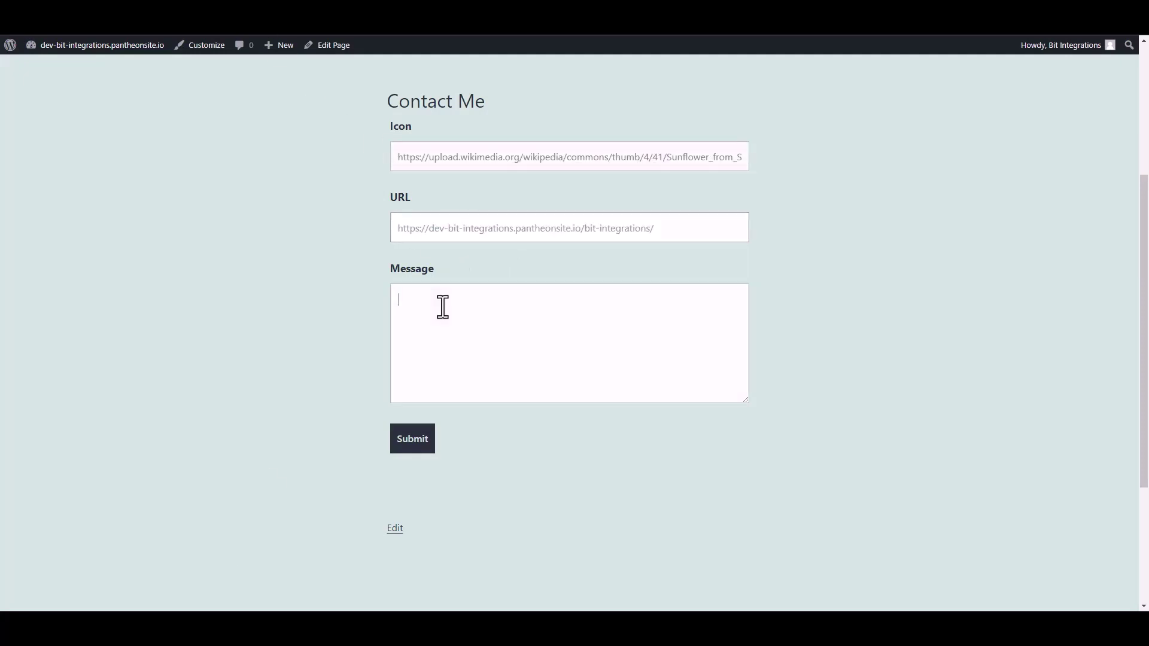
{"action": "left_click", "coordinate": [443, 307]}
{"action": "type", "text": "Bi"}
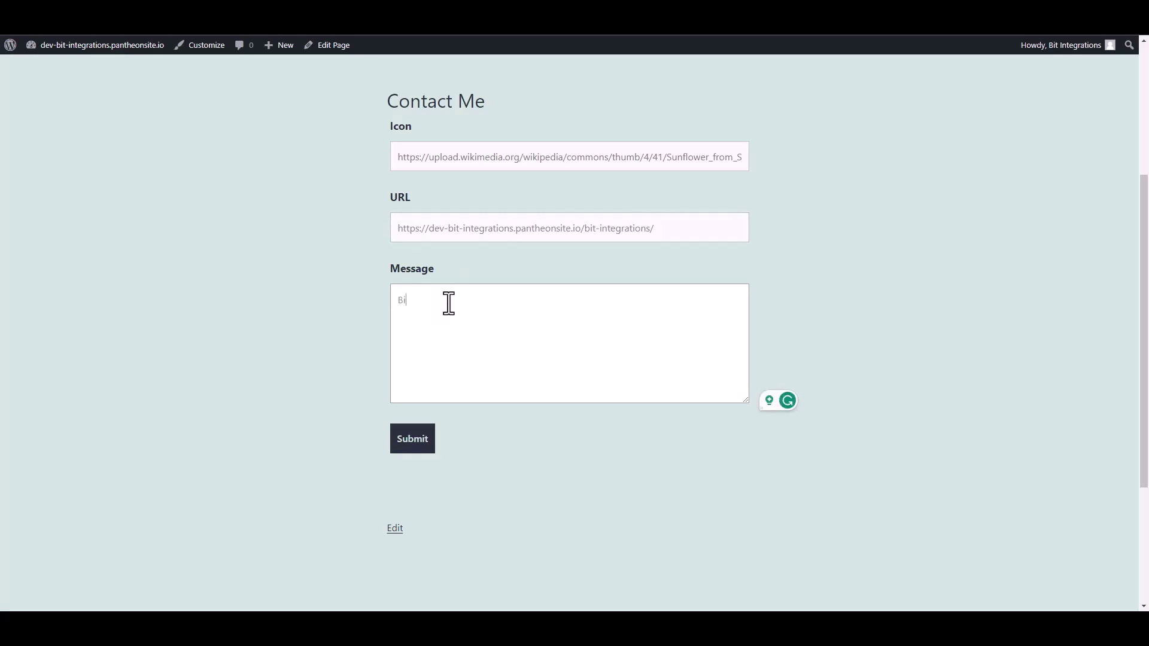
{"action": "type", "text": "t Integrations"}
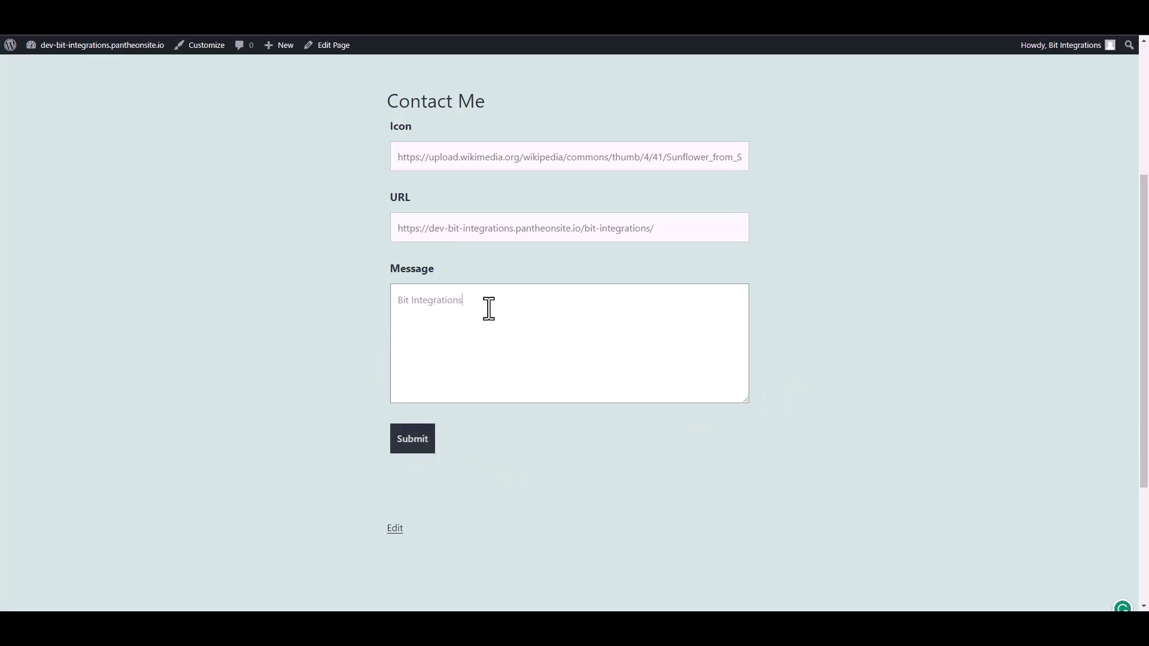
{"action": "left_click", "coordinate": [408, 443]}
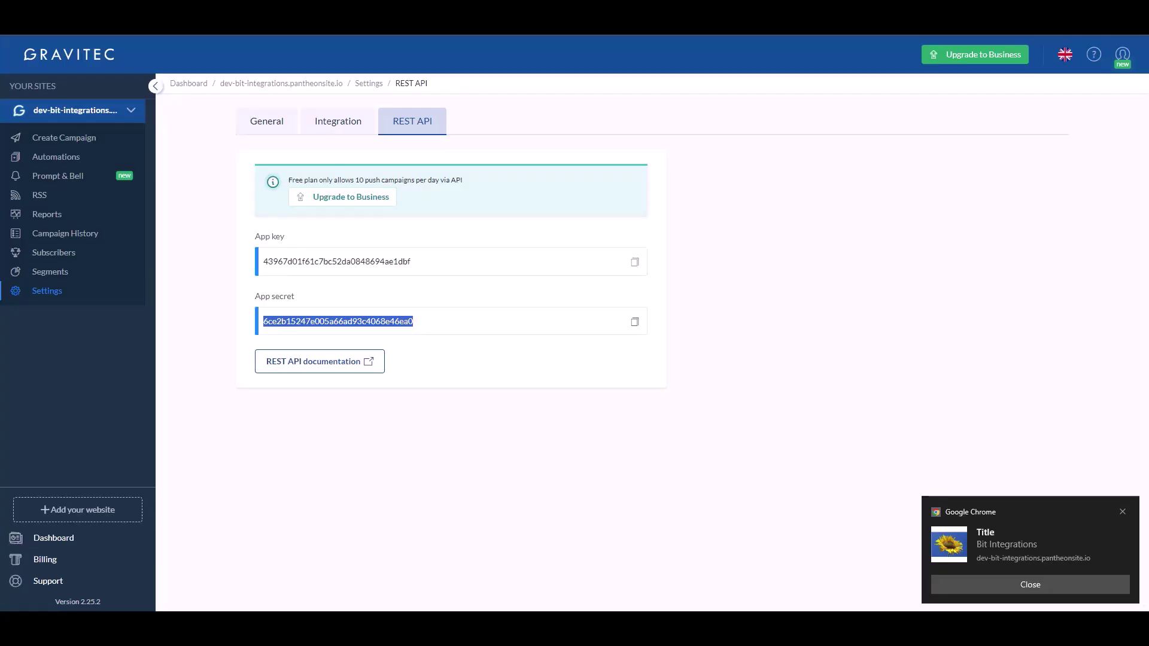
Open Gravitec's Campaign History to confirm the Bit Integrations push was sent
{"action": "left_click", "coordinate": [68, 240]}
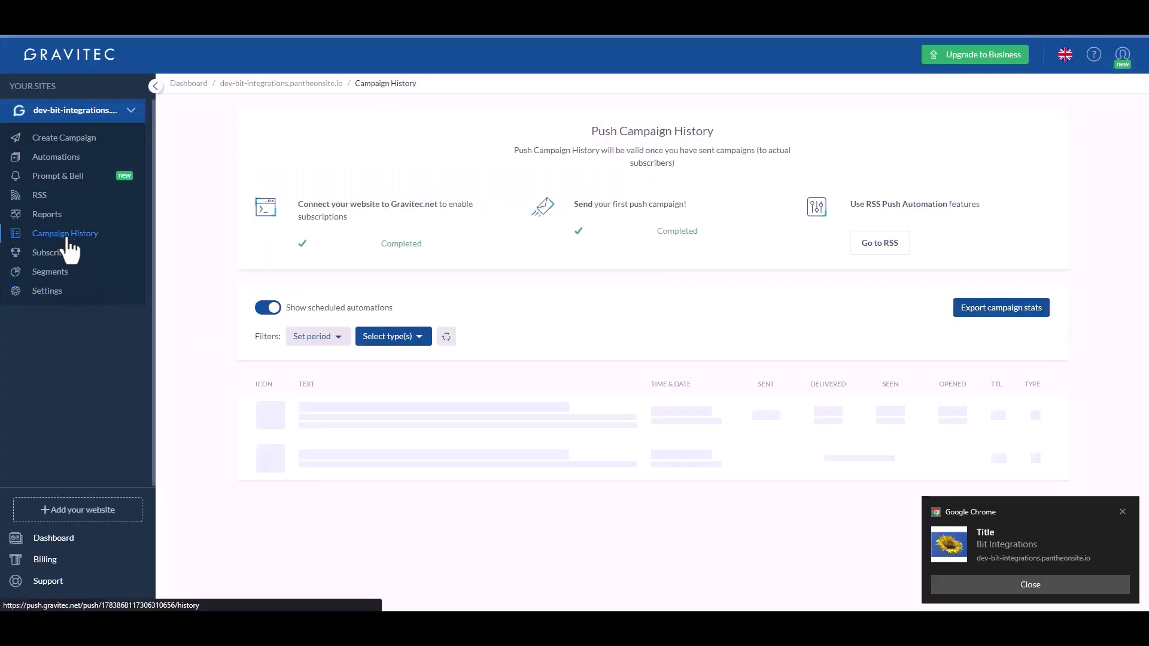